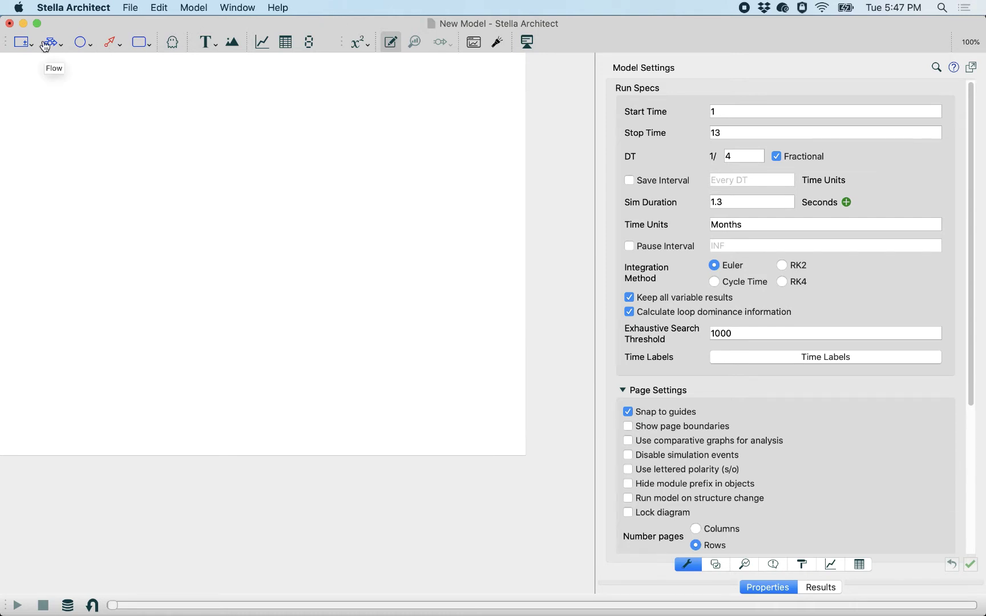
Place a stock named Population with initial value 100 and units of Animals
left_click(22, 43)
left_click(280, 233)
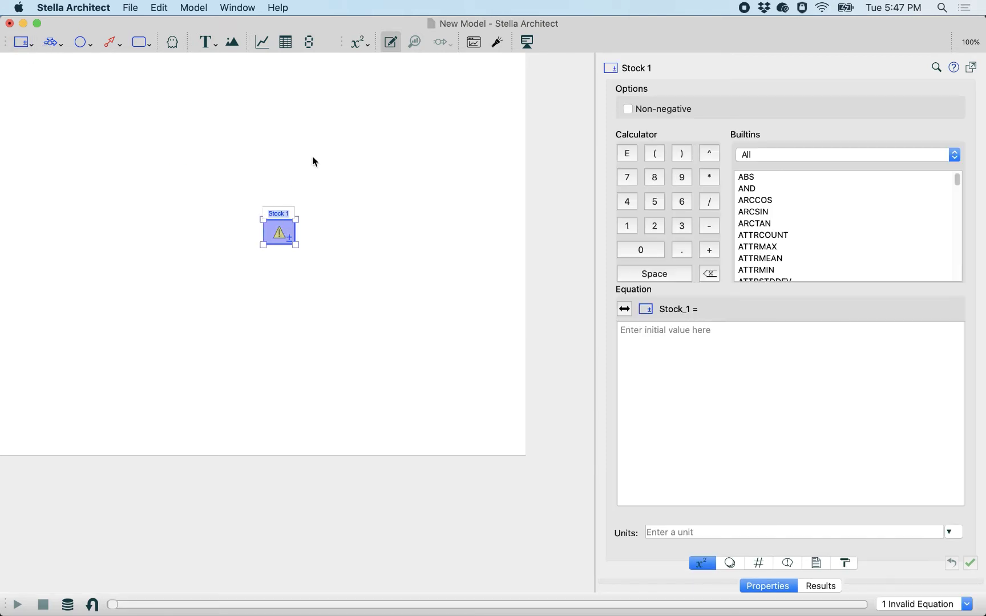
type("Population")
left_click(663, 341)
type("100")
left_click(677, 528)
type("Animals")
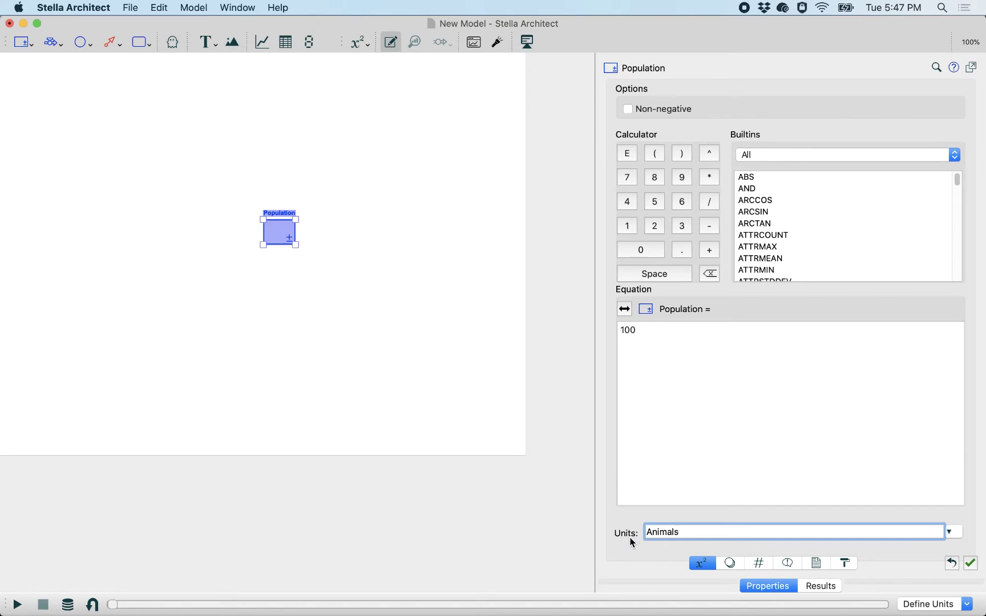
left_click(346, 362)
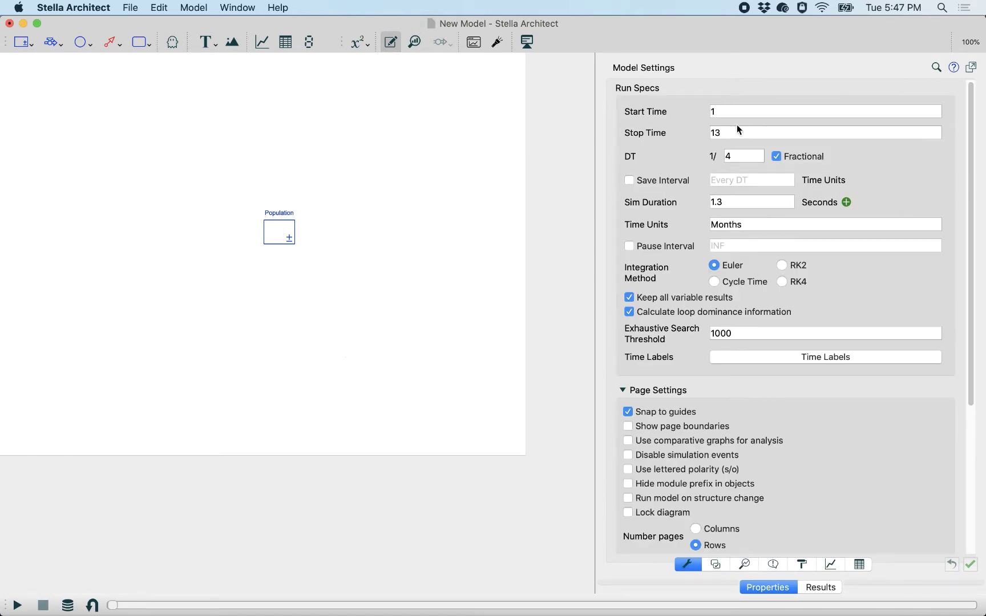
Set the run's Stop Time to 100 and Time Units to Years
left_click_drag(728, 129, 634, 129)
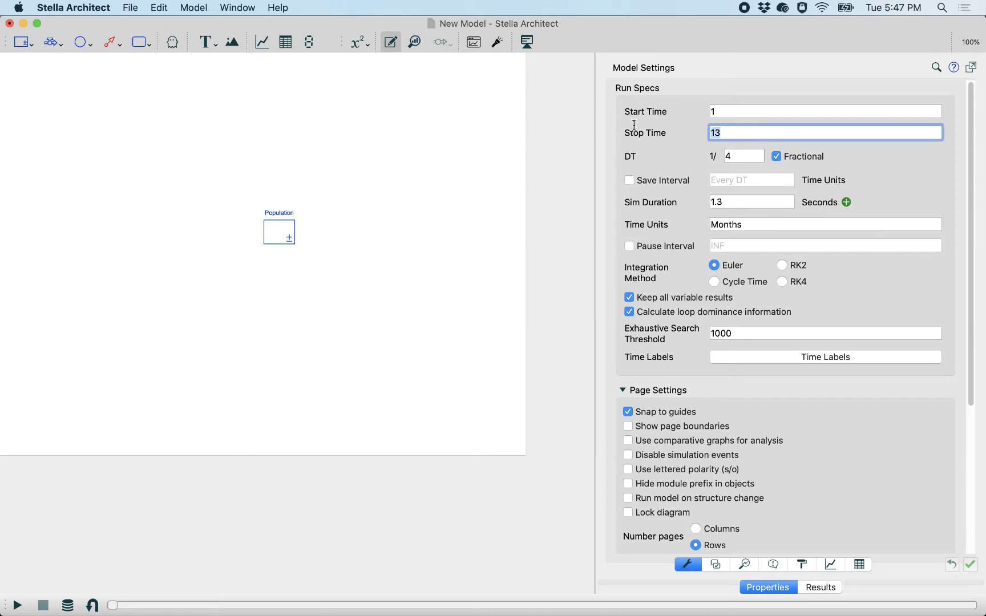
type("100")
double_click(752, 224)
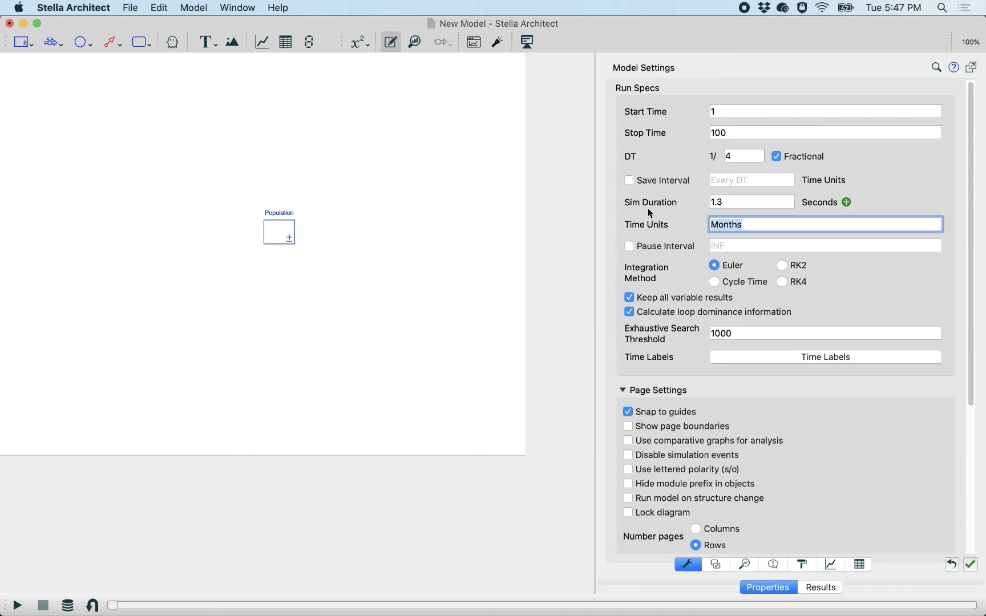
type("Years")
key("Return")
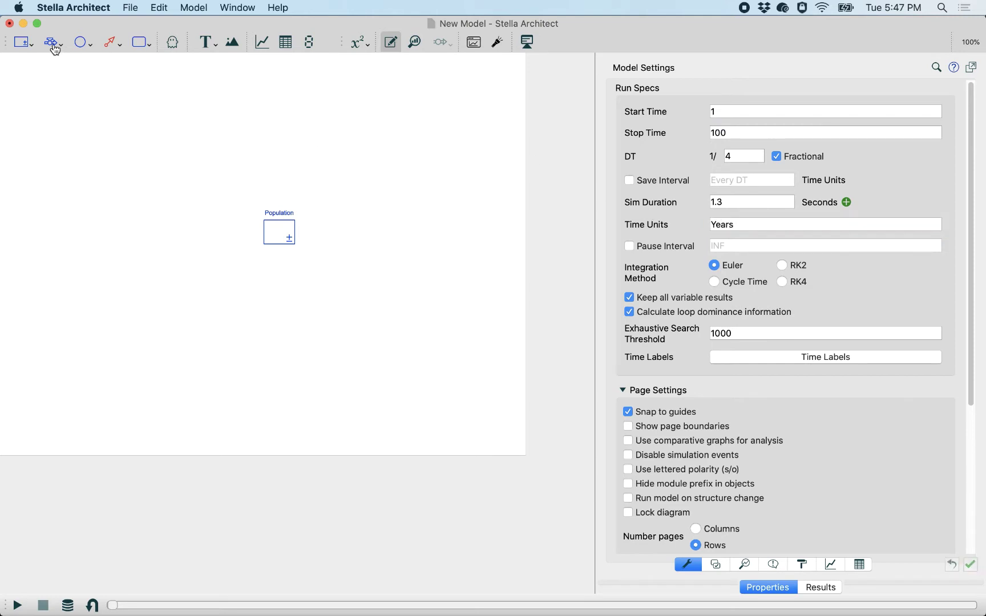
Draw a births inflow into Population with a constant equation of 5
left_click(54, 49)
left_click_drag(169, 229, 284, 238)
type("births")
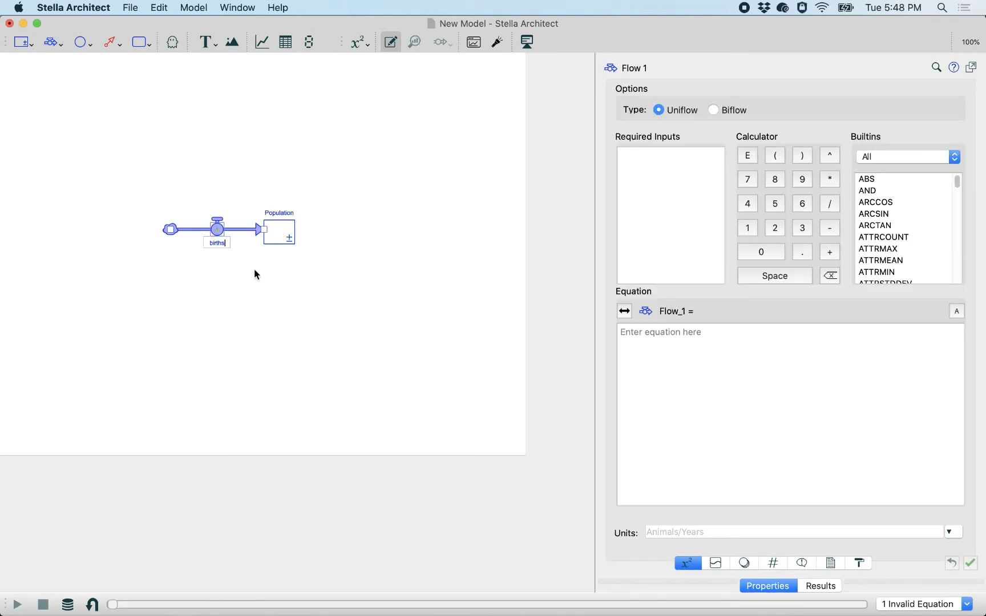
left_click(727, 373)
type("5")
left_click(359, 333)
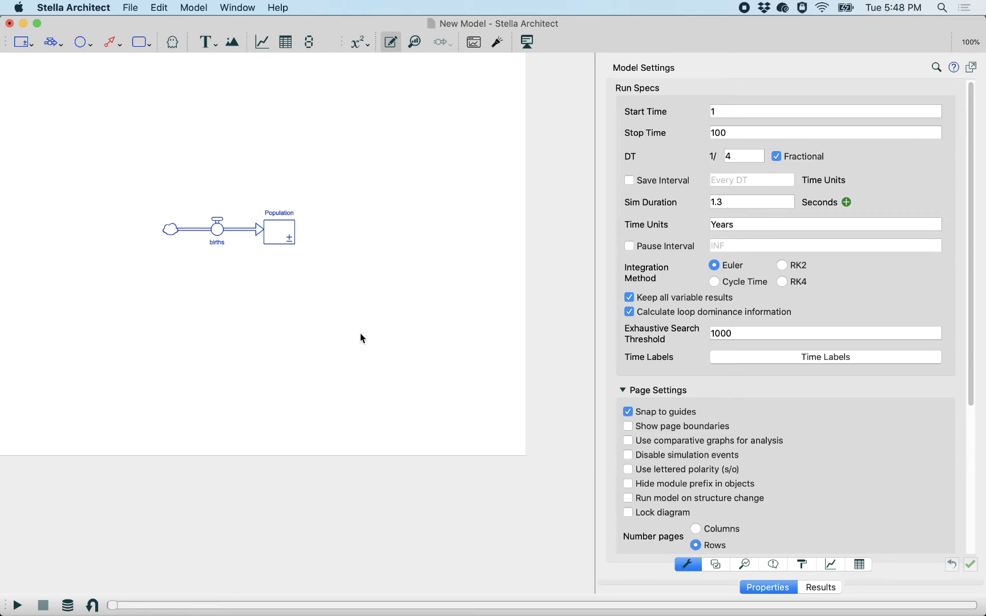
Run the model and show Population's graph and table, rising linearly from 100 to 595
left_click(18, 606)
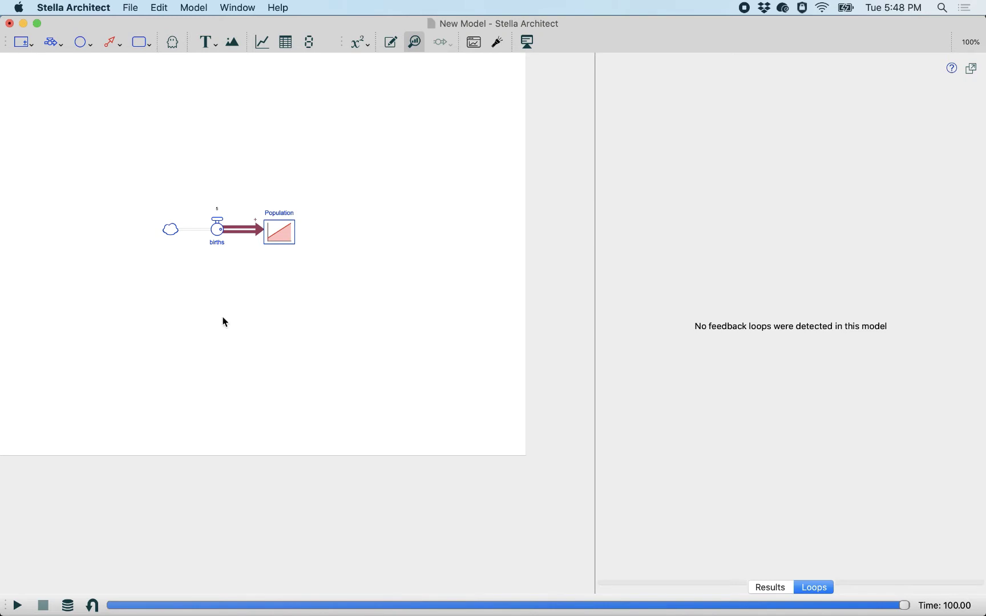
left_click(276, 240)
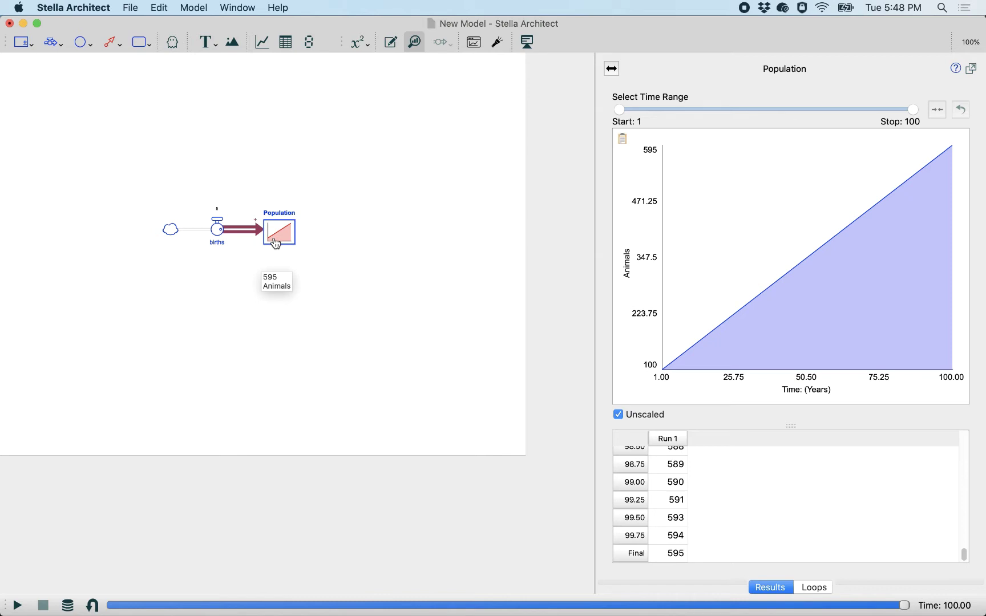
Back in editing, connect Population to the births flow
left_click(389, 44)
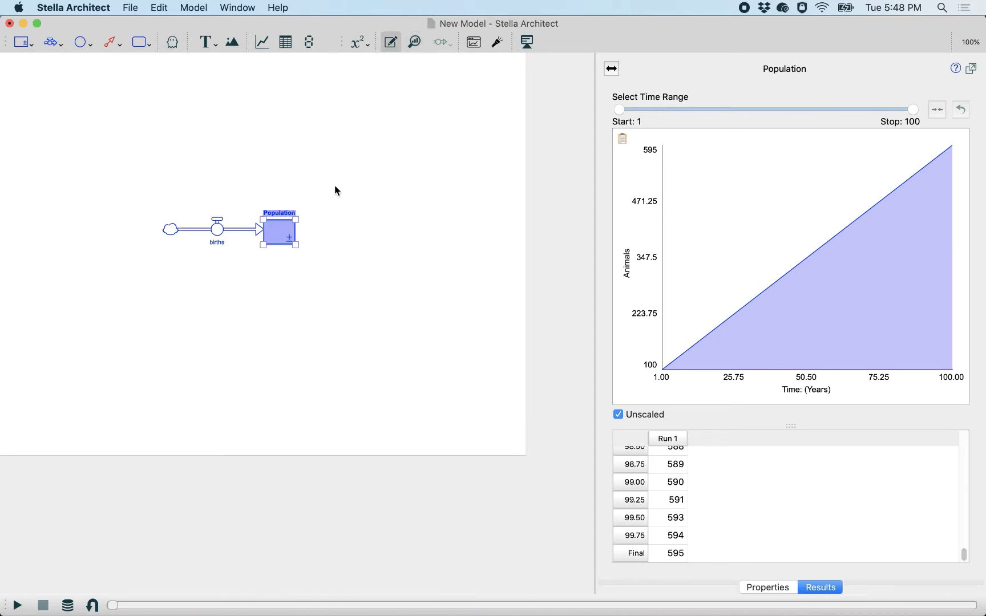
left_click(112, 42)
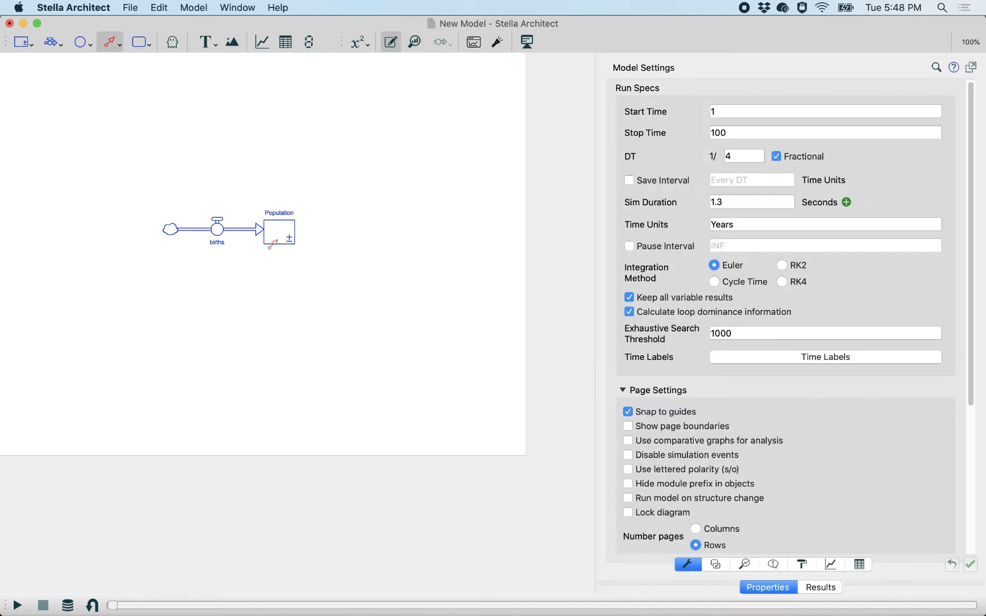
left_click_drag(279, 244, 216, 229)
Add a birth rate converter of 0.05 with Per Year units
left_click(80, 41)
left_click(172, 151)
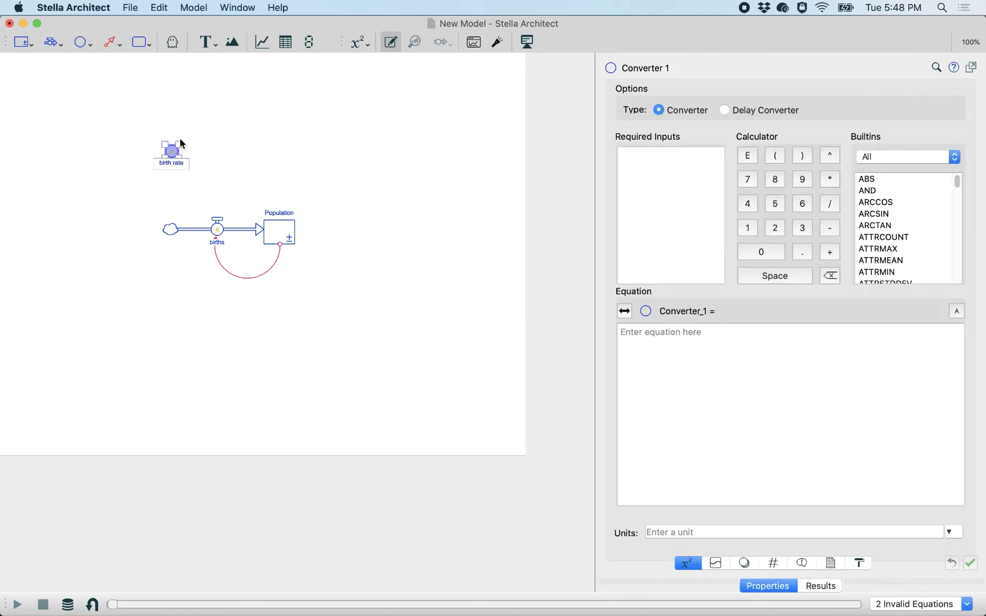
left_click(642, 376)
type("0.05")
left_click(665, 530)
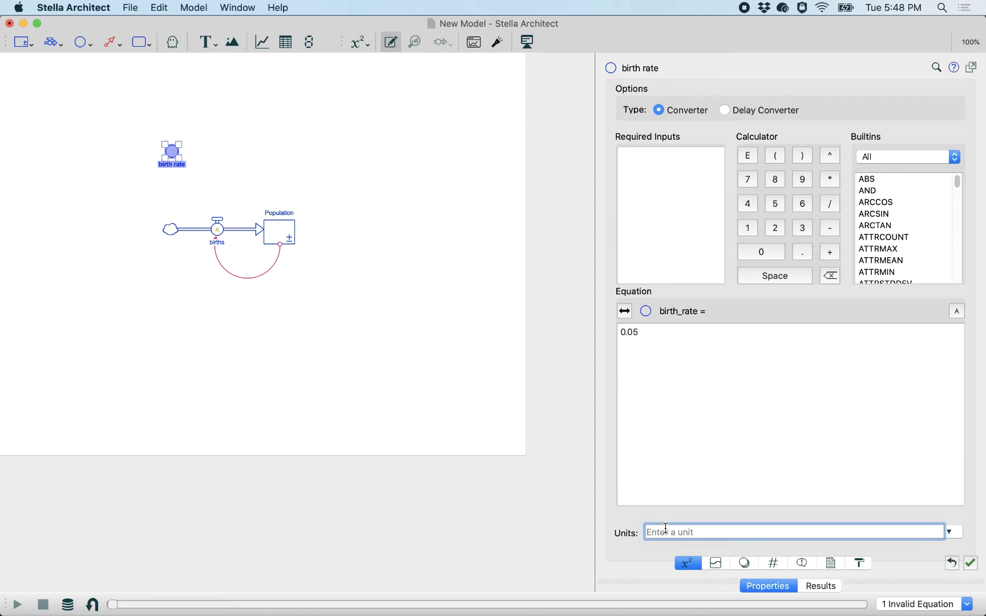
type("Per YAe")
key("BackSpace")
key("BackSpace")
type("ear")
key("Return")
left_click(176, 138)
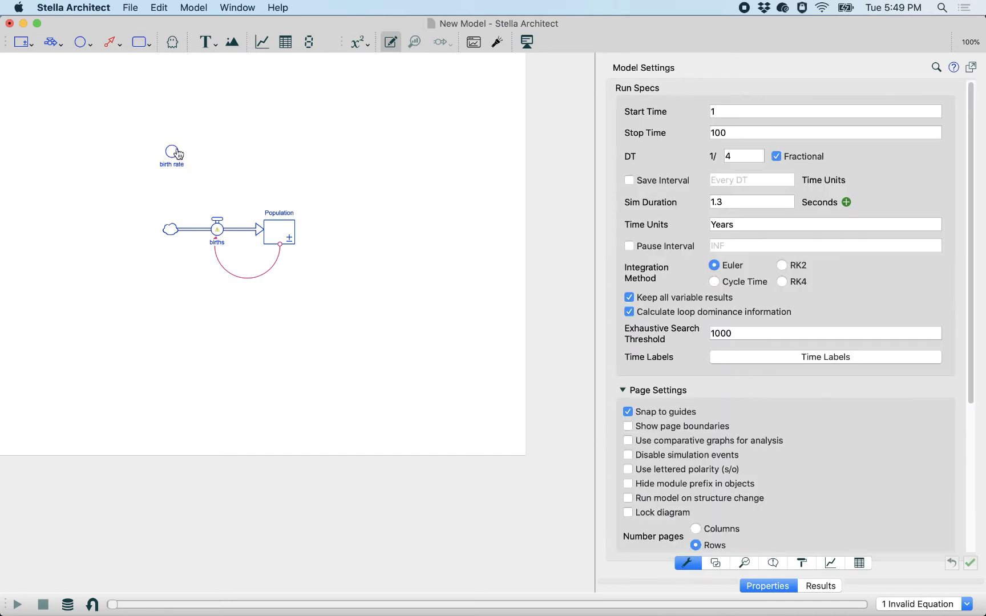
Connect birth rate to births and set births to Population*birth_rate
left_click(111, 41)
left_click_drag(173, 151, 218, 228)
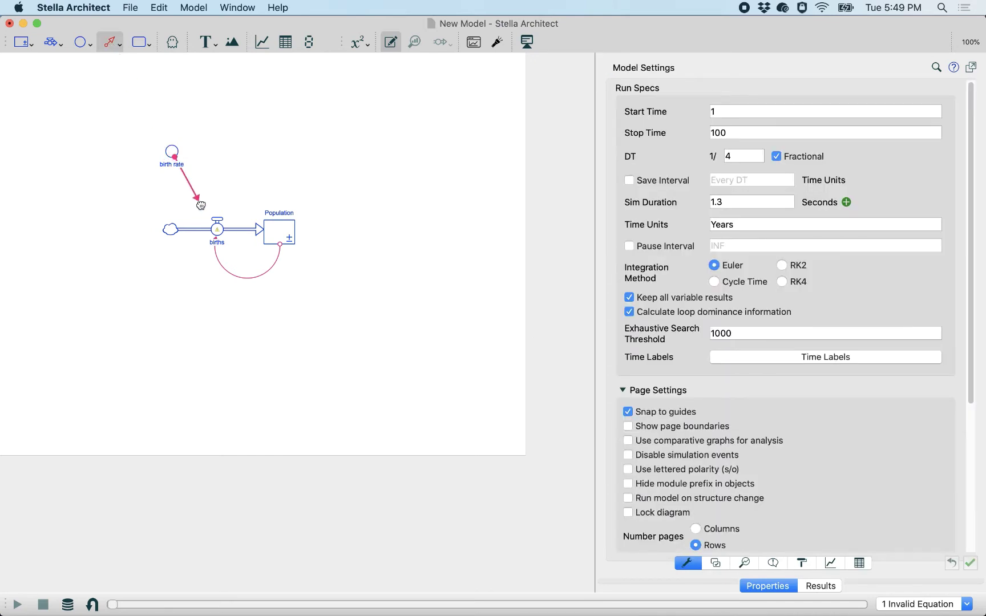
left_click(218, 229)
left_click_drag(683, 337, 571, 330)
left_click(641, 155)
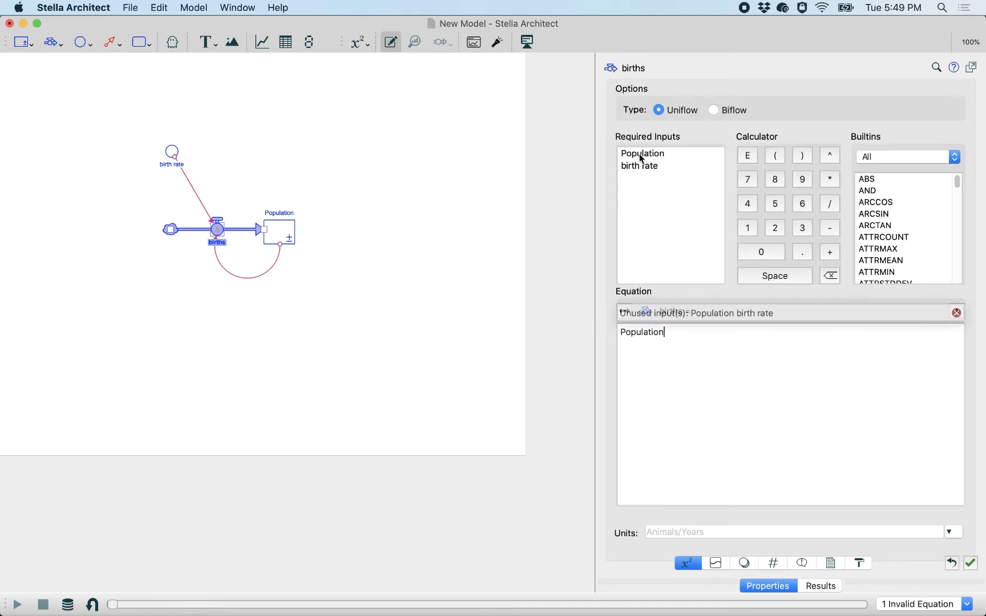
left_click(834, 179)
left_click(672, 168)
left_click(400, 330)
Rerun the model, highlight reinforcing loop R1 on the diagram, then resume editing
key("super+r")
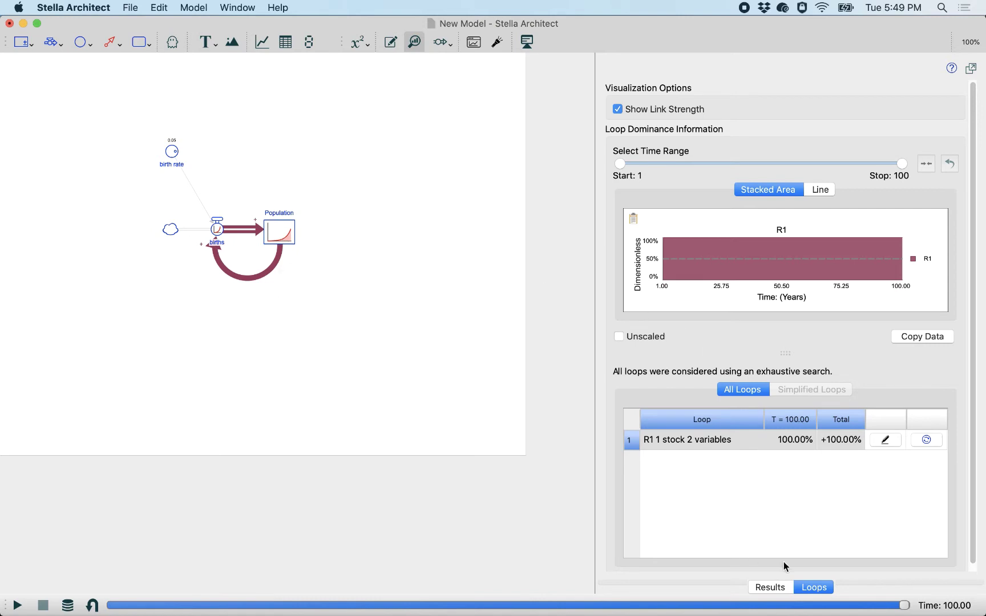
left_click(762, 531)
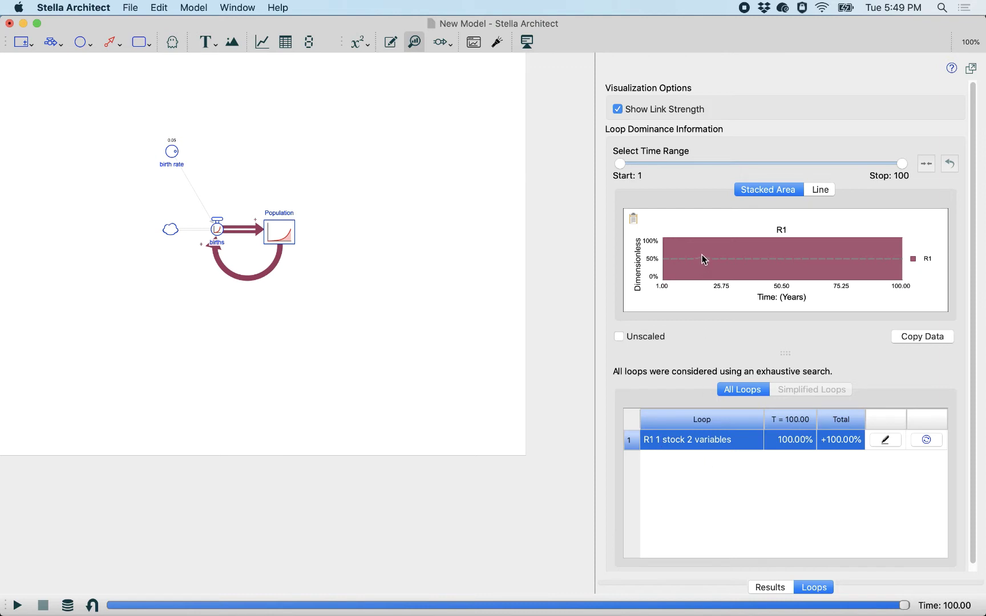
left_click(887, 441)
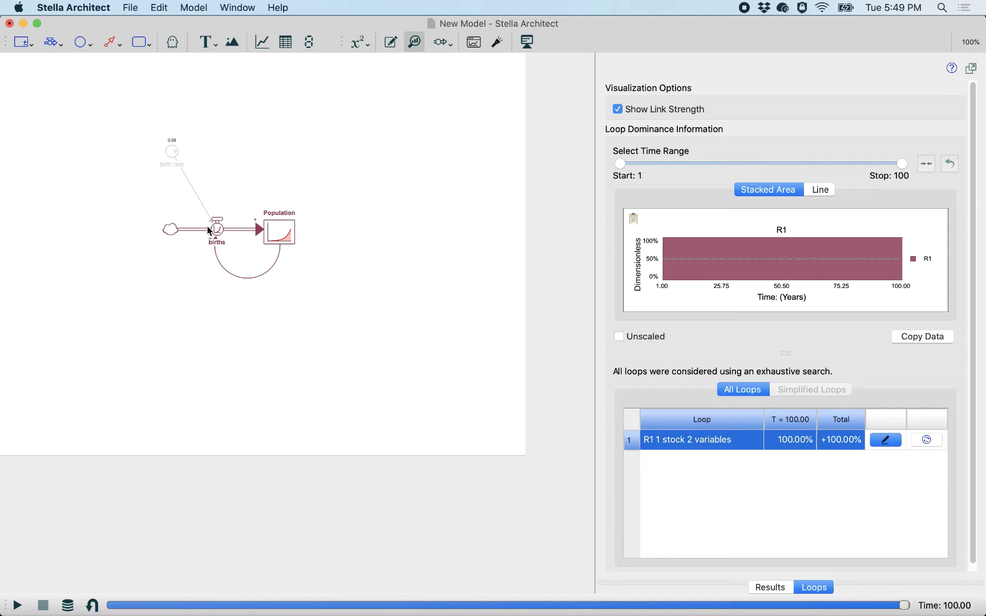
left_click(315, 333)
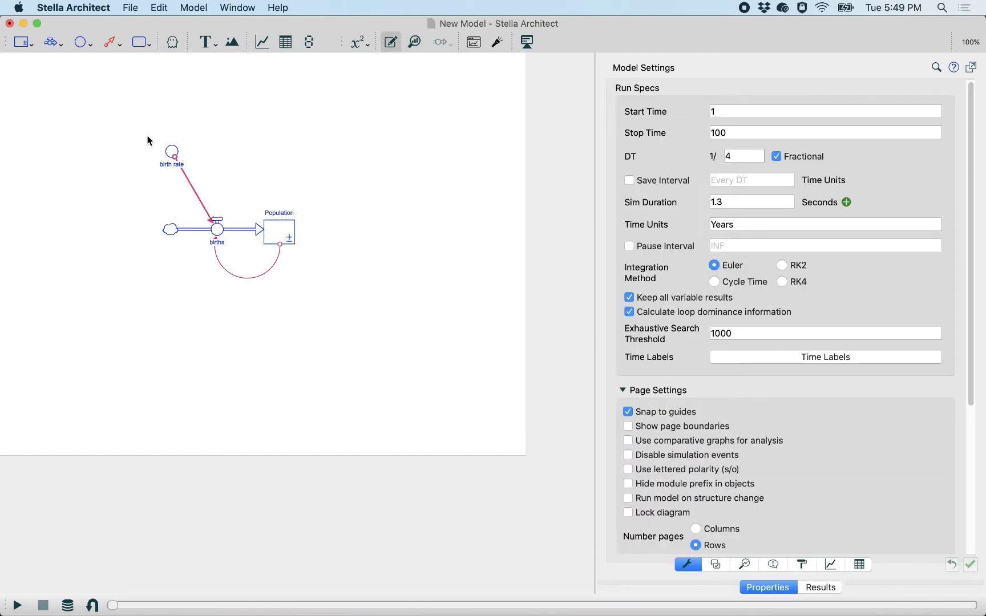
Draw a deaths outflow from Population and connect Population to it
left_click(57, 43)
left_click_drag(296, 230, 404, 231)
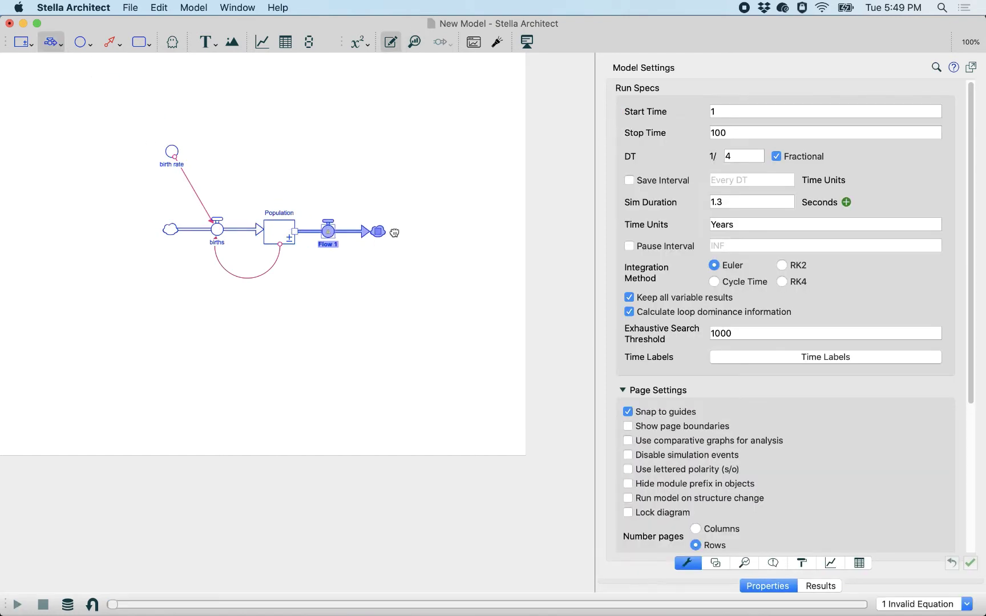
type("deaths")
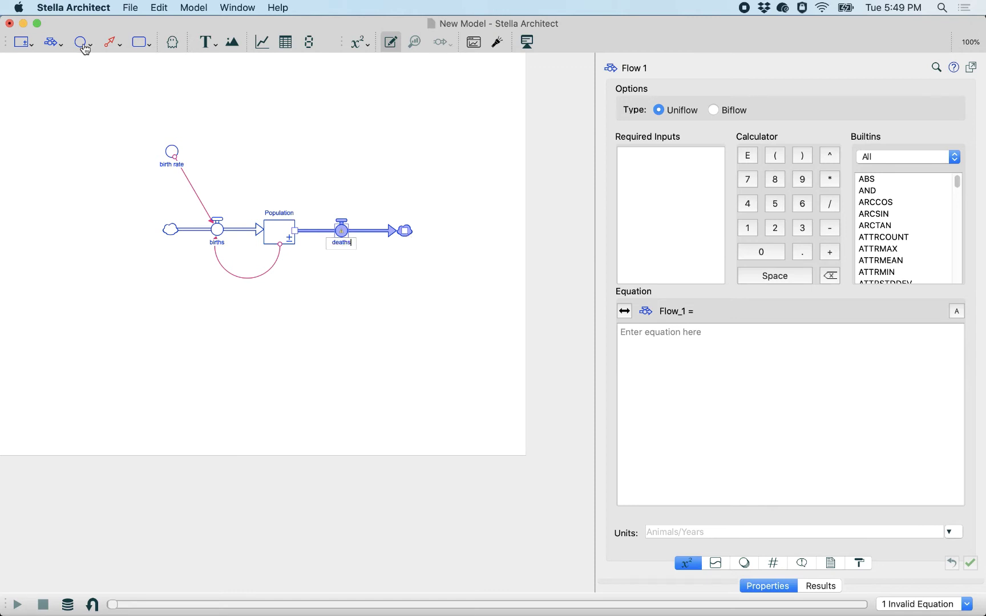
left_click(111, 49)
mouse_move(286, 238)
left_mouse_down()
mouse_move(336, 238)
mouse_move(279, 252)
left_mouse_up()
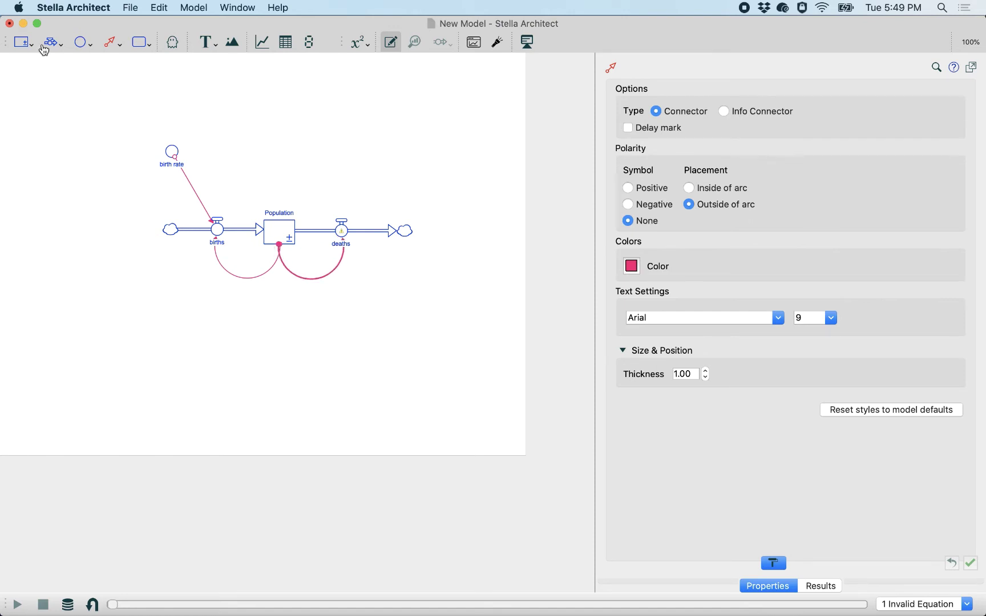
Add a reference lifetime converter of 30 with Years units
left_click(76, 44)
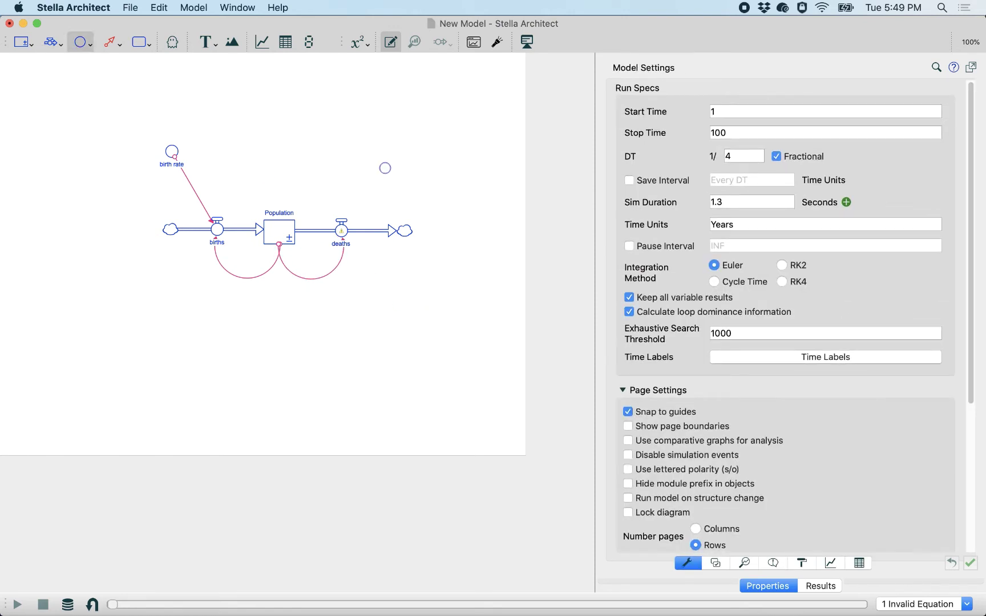
left_click(394, 157)
type("reference lifetime")
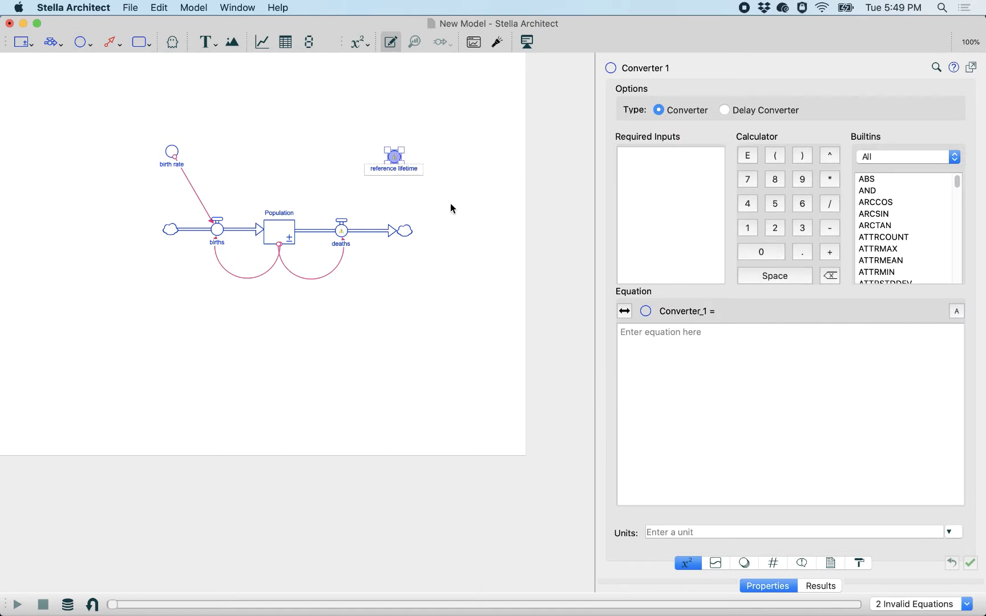
left_click(689, 341)
type("30")
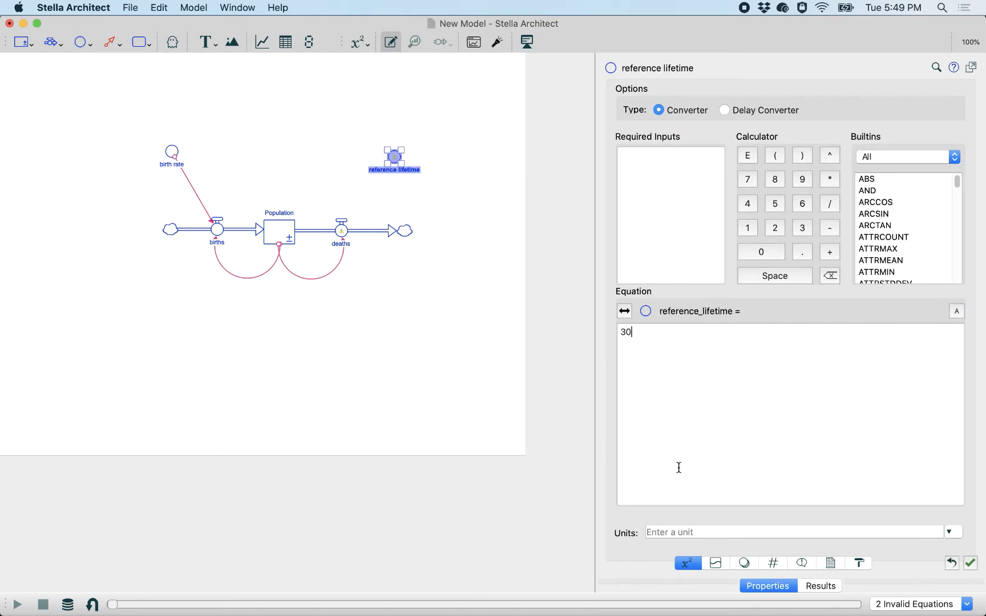
left_click(693, 532)
type("Years")
key("Return")
left_click(345, 393)
Connect reference lifetime to deaths and set deaths to Population/reference_lifetime
left_click(112, 45)
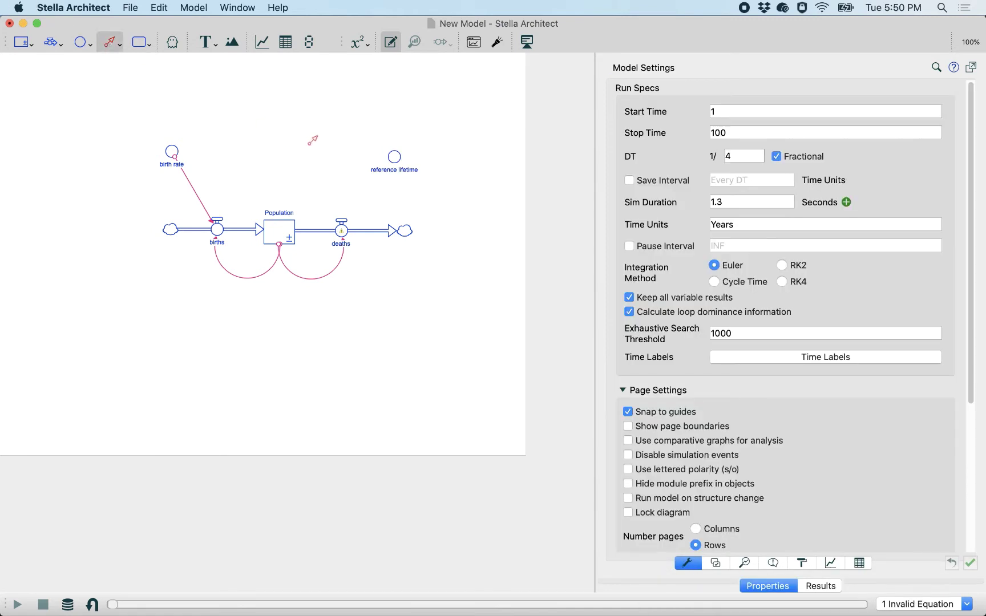
left_click_drag(393, 157, 345, 233)
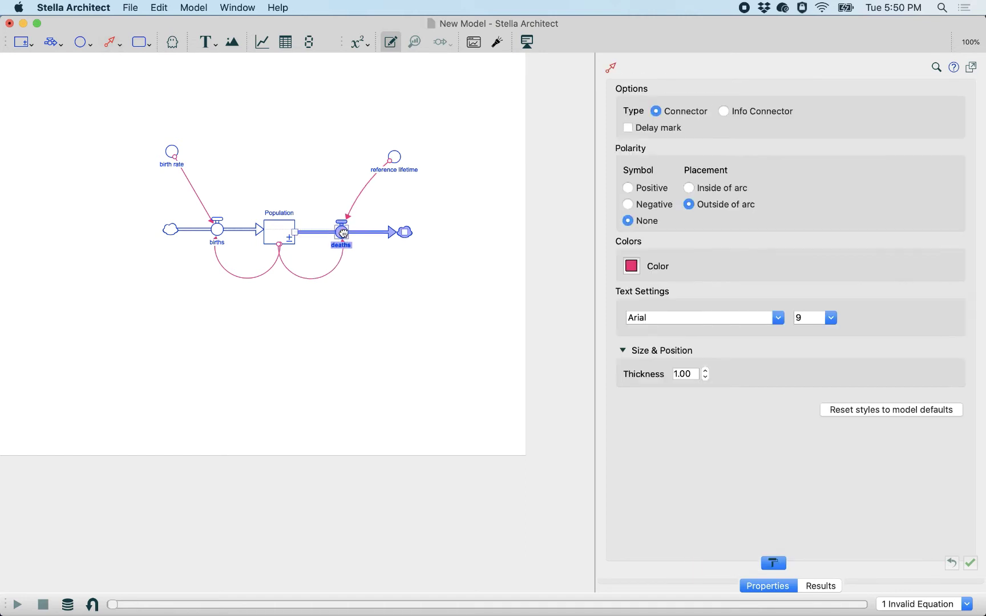
left_click(341, 232)
left_click(643, 154)
left_click(829, 205)
left_click(673, 169)
left_click(411, 380)
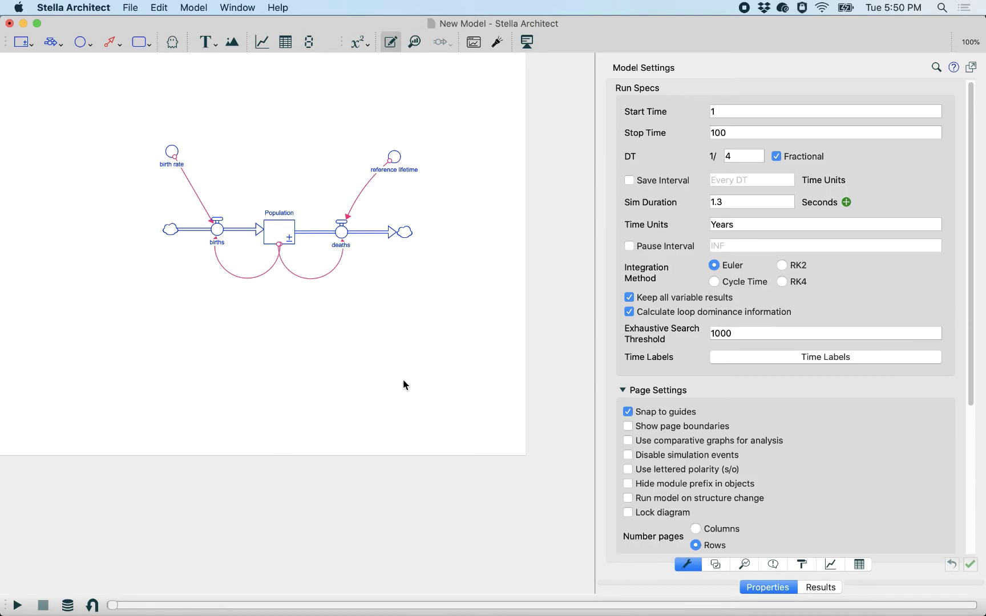
Run, compare both loops, and lower reference lifetime until B1 dominates at about 54%
left_click(18, 606)
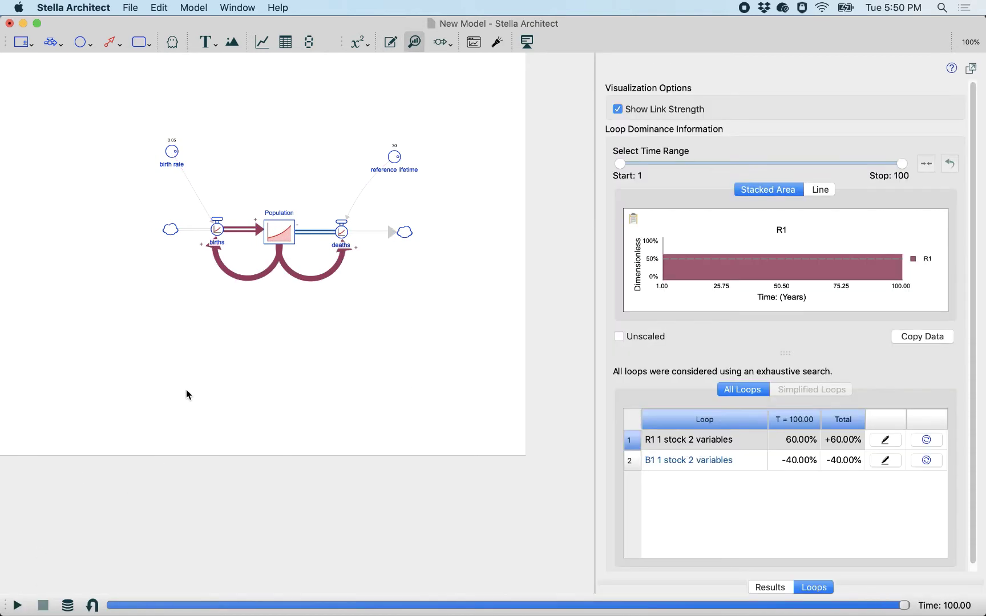
left_click(695, 460, "shift")
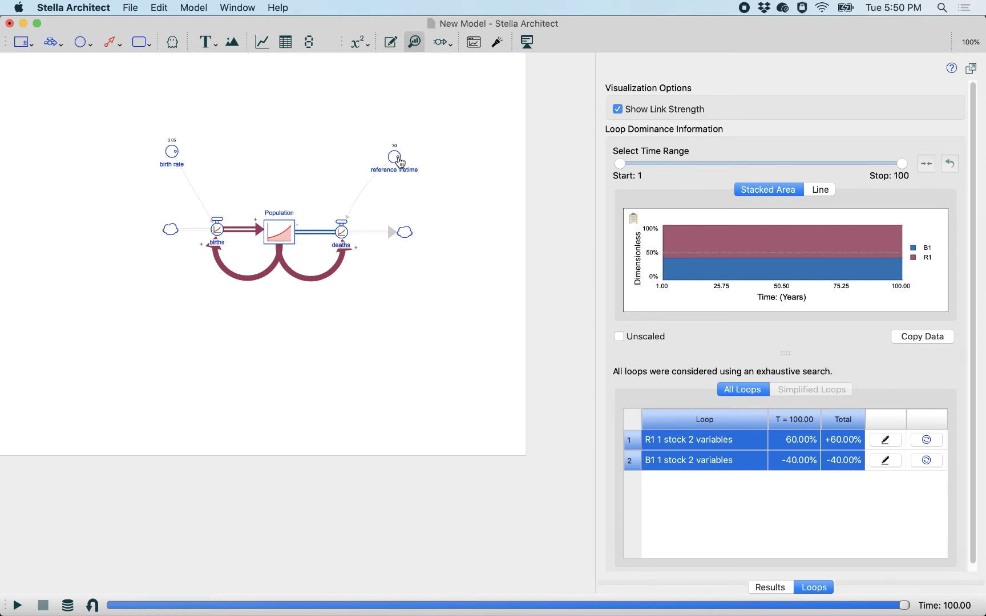
left_click_drag(394, 157, 392, 152)
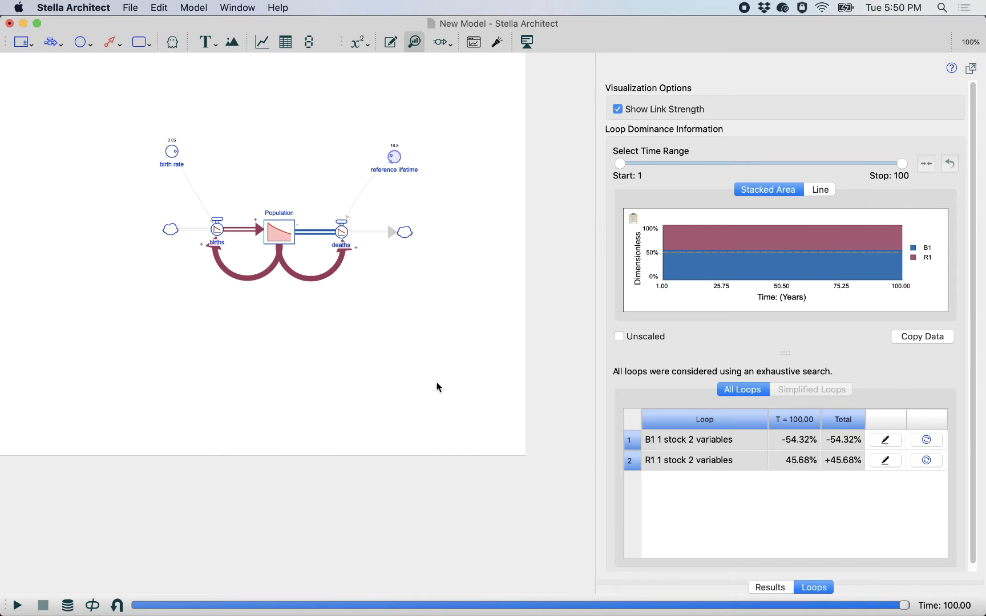
Leave loop view and place a carrying capacity converter set to 500 Animals
key("Escape")
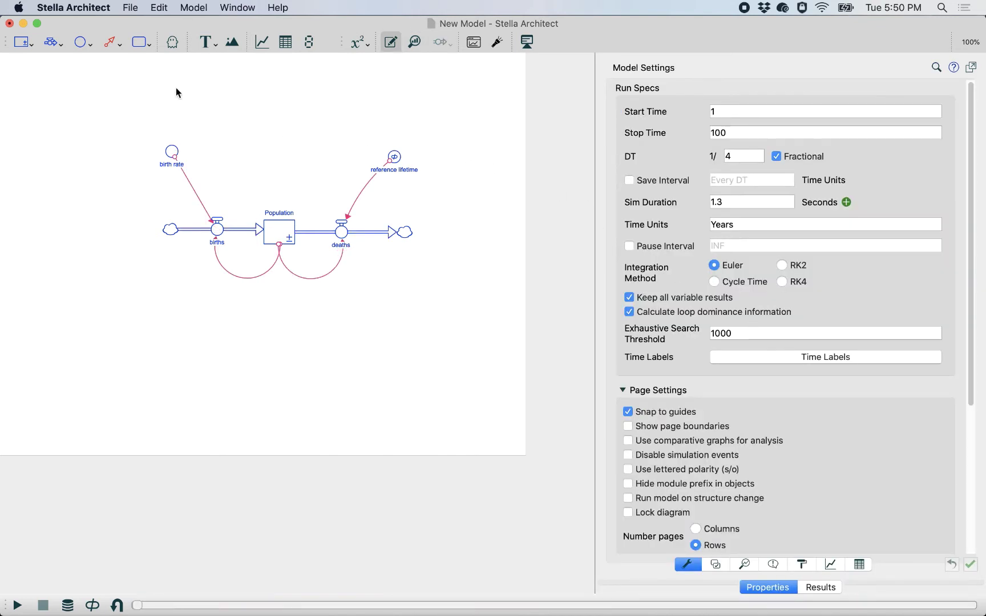
left_click(81, 43)
left_click(208, 109)
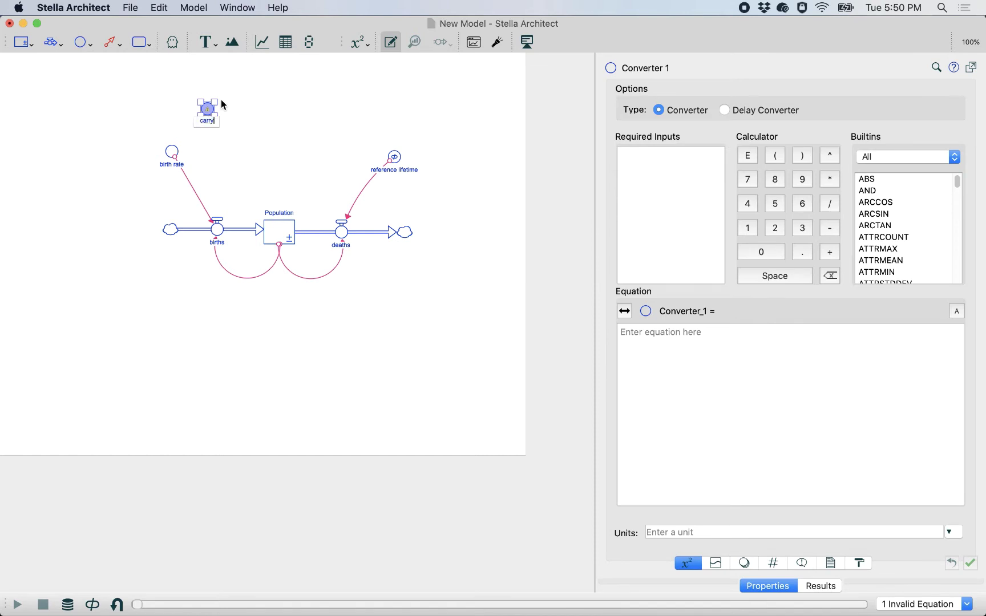
type("ing capacity")
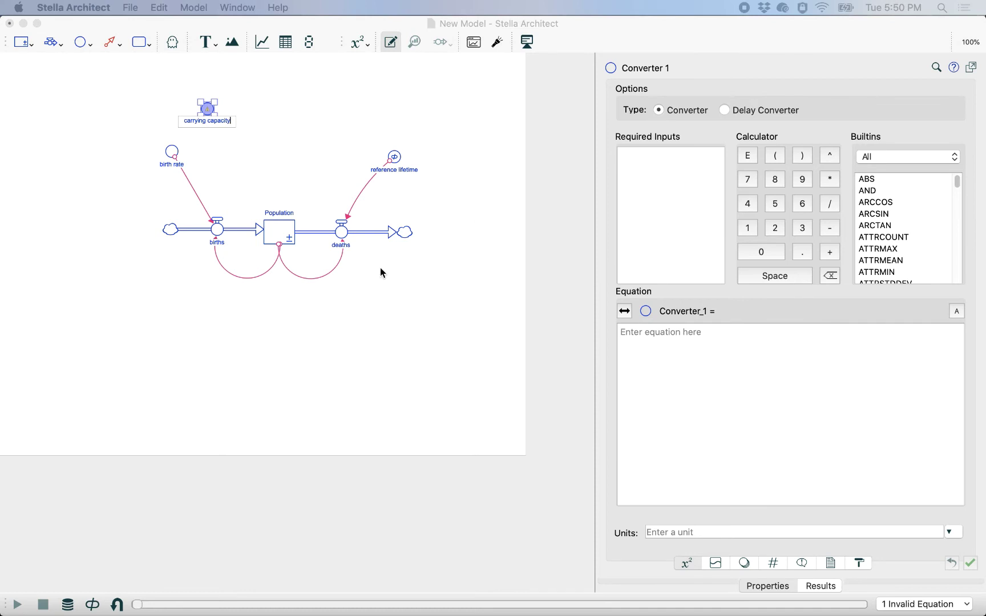
left_click(768, 377)
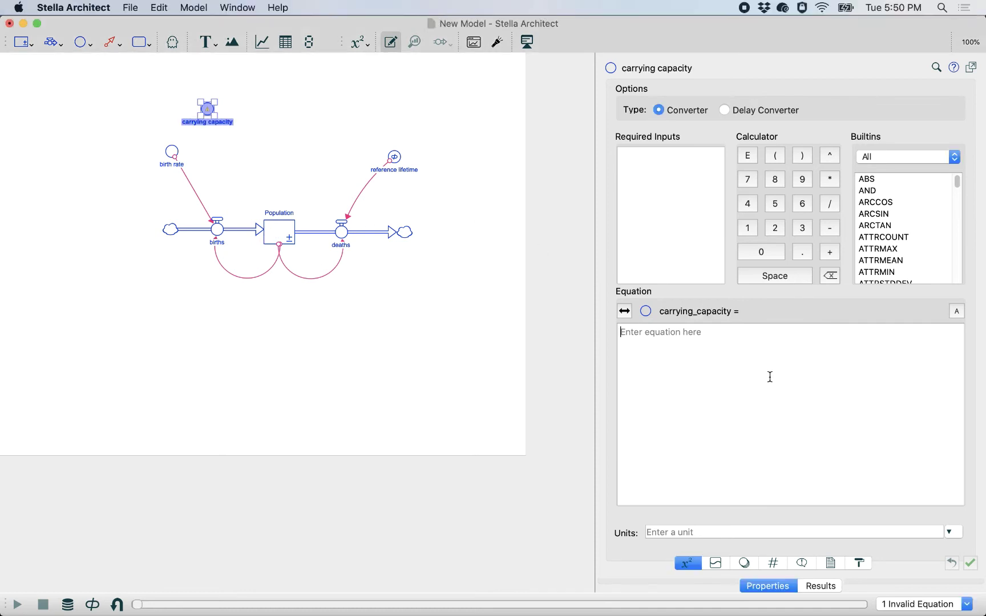
type("500")
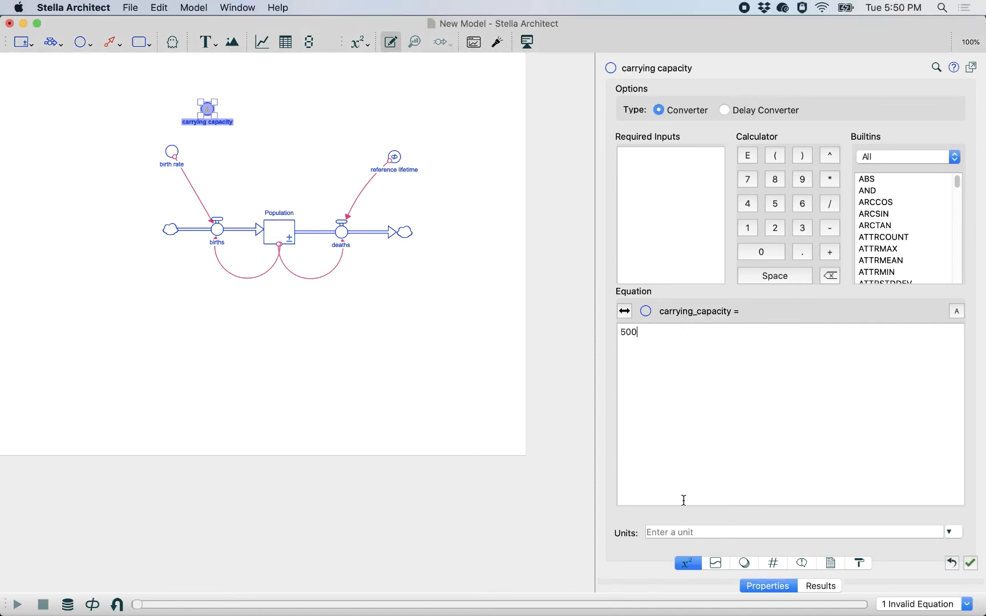
left_click(679, 531)
type("Animal")
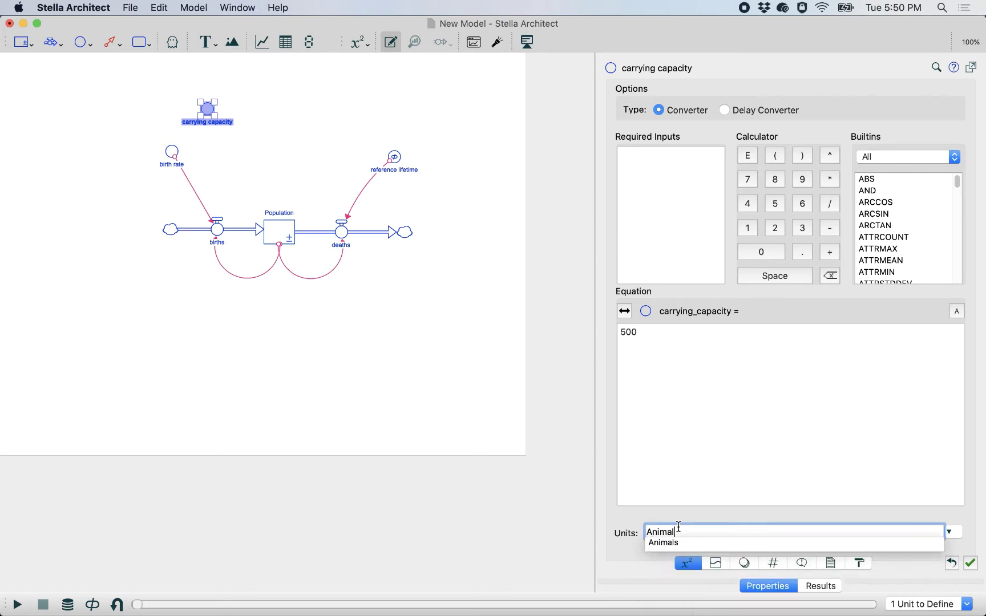
left_click(678, 543)
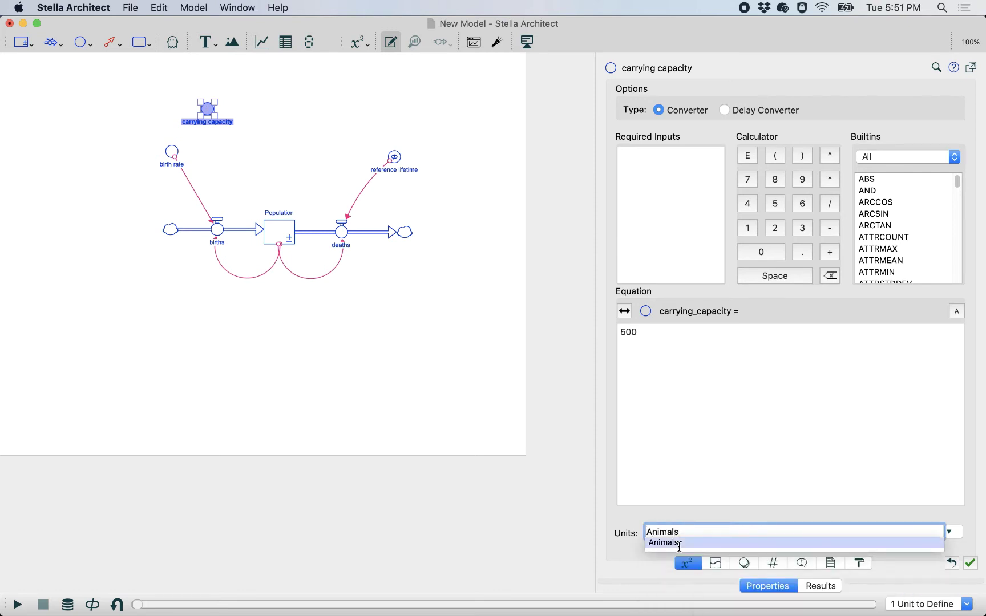
left_click(392, 435)
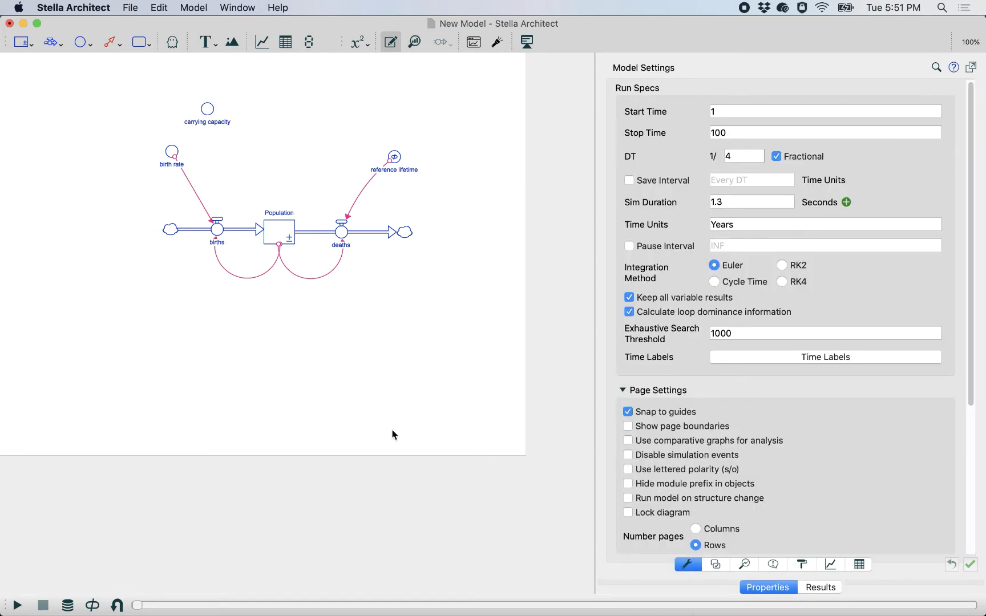
Place an 'effect of crowding on deaths' converter and connect Population to it
left_click(81, 41)
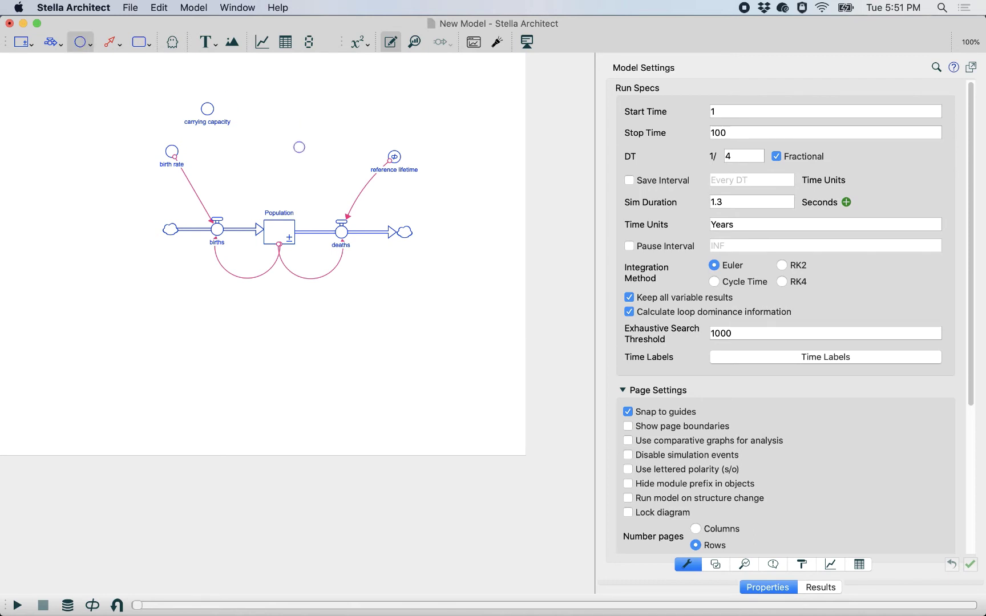
left_click(303, 151)
type("effect of crowding ")
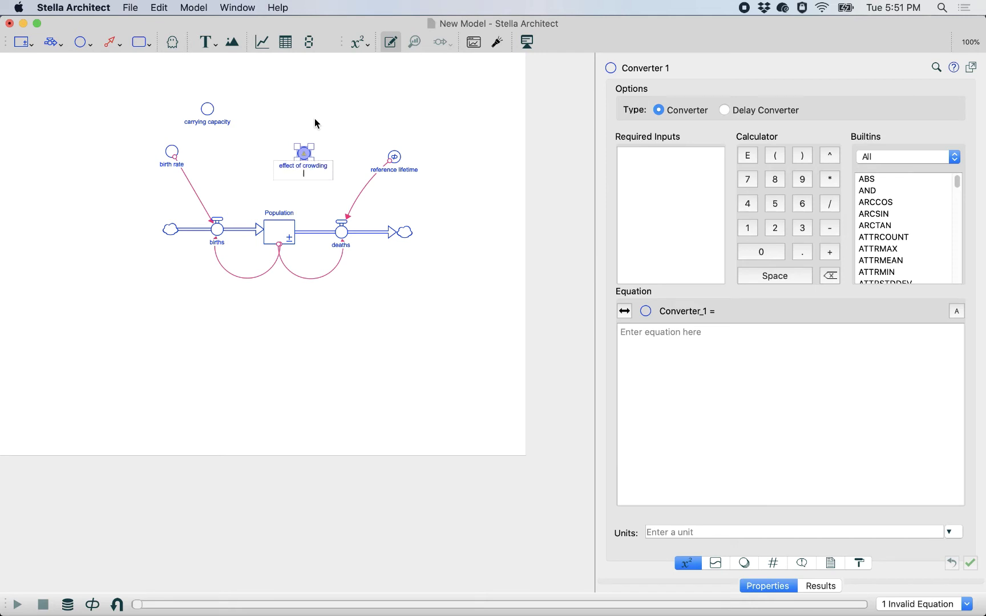
type("on deaths")
left_click(112, 48)
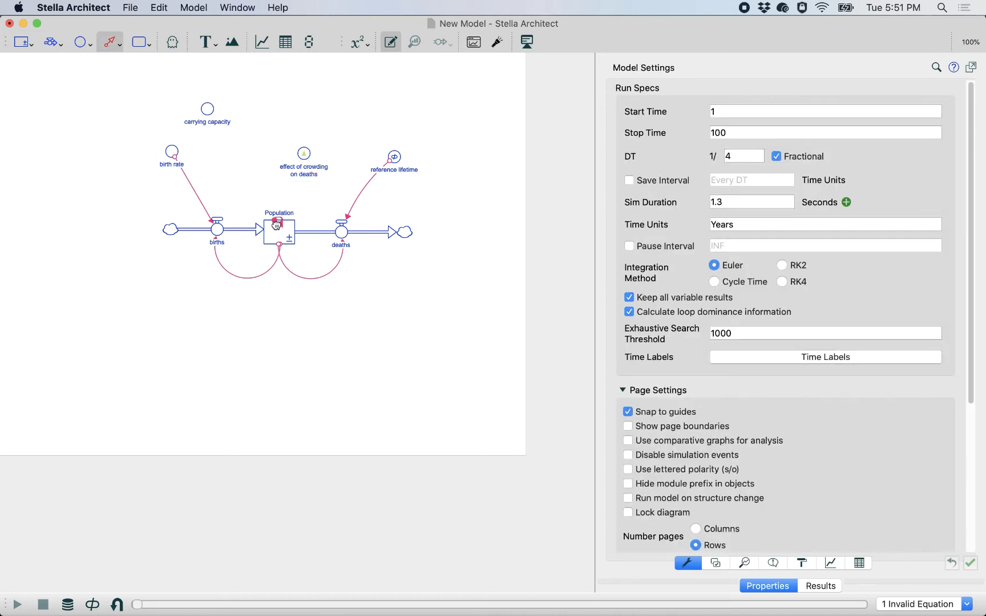
left_click_drag(276, 217, 304, 154)
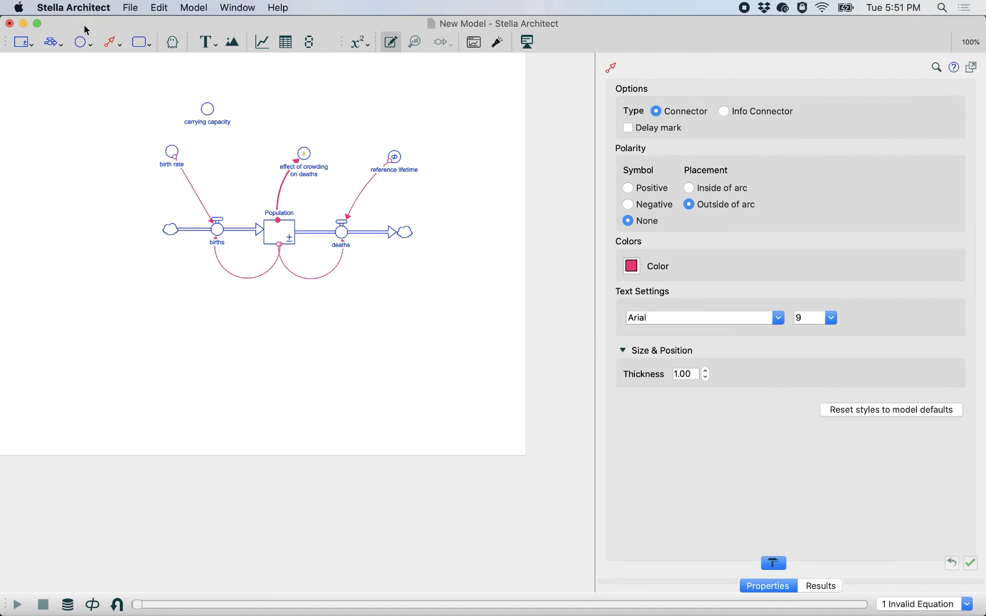
Connect the crowding converter to deaths, and carrying capacity to the crowding converter
left_click(112, 42)
left_click_drag(303, 154, 348, 224)
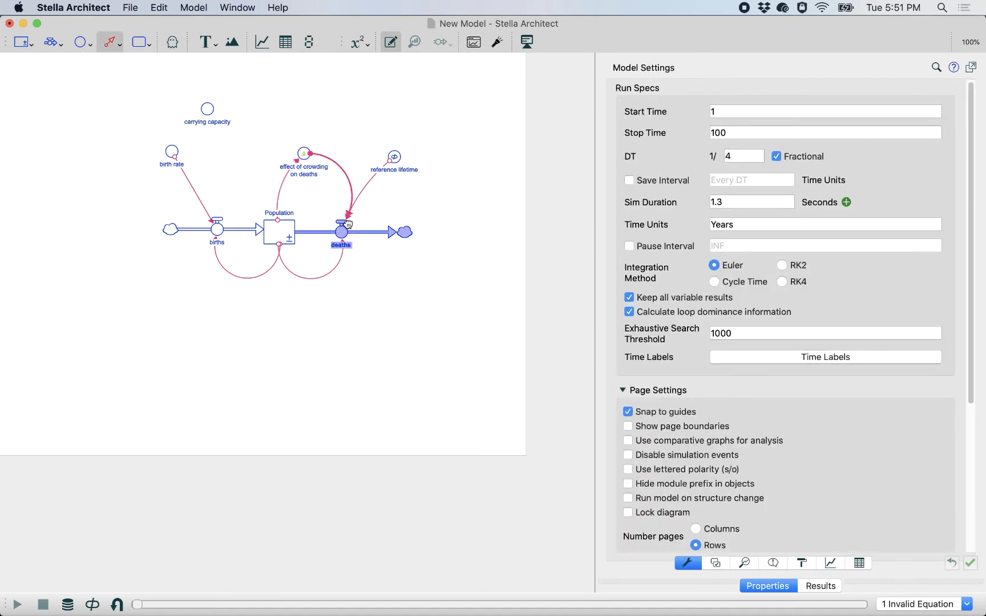
left_click_drag(305, 154, 310, 158)
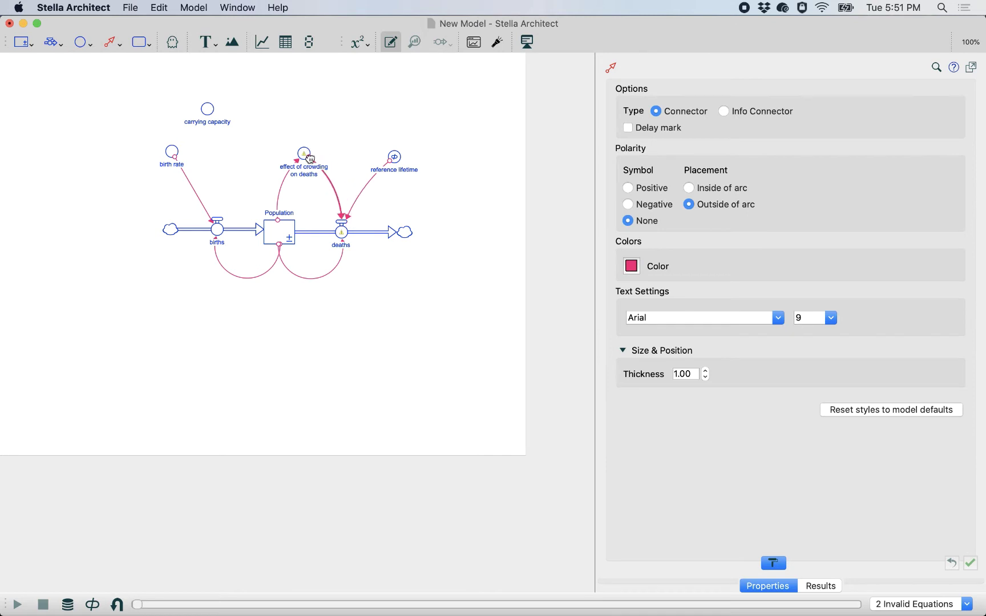
left_click(112, 43)
left_click_drag(208, 109, 306, 157)
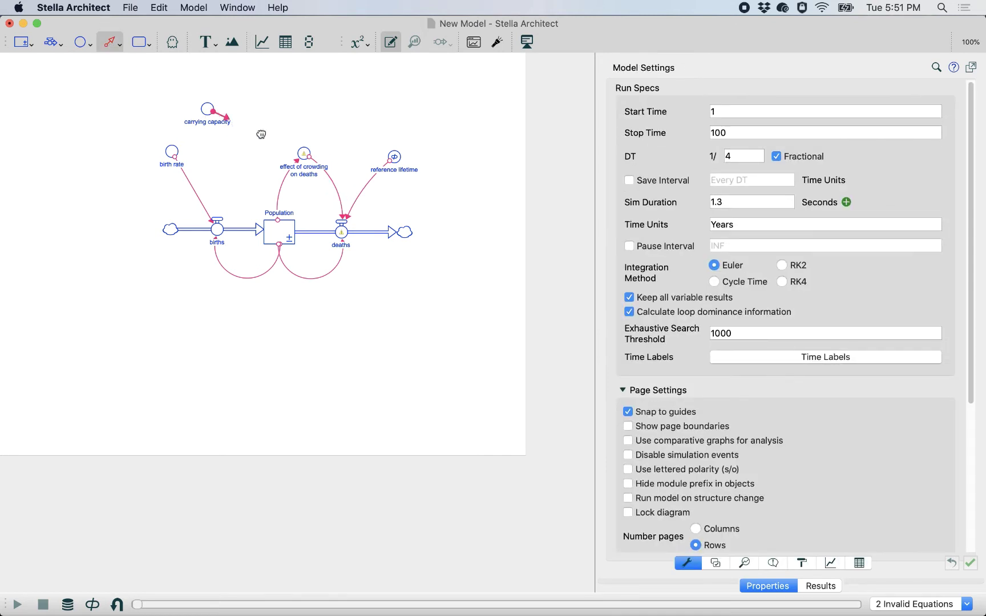
left_click(305, 153)
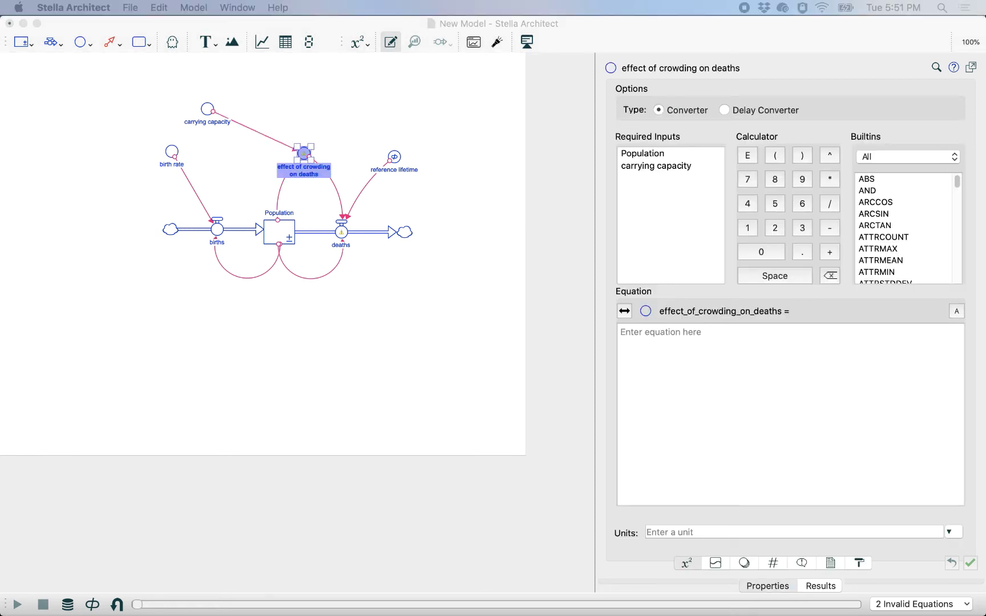
Set effect of crowding on deaths to Population/carrying_capacity with suggested Dimensionless units
left_click(670, 367)
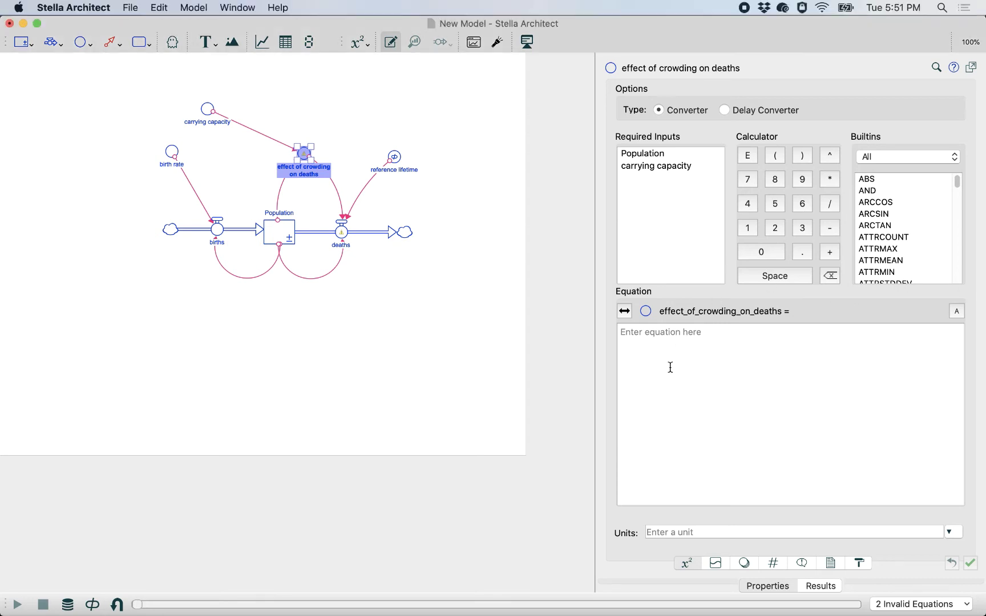
double_click(654, 158)
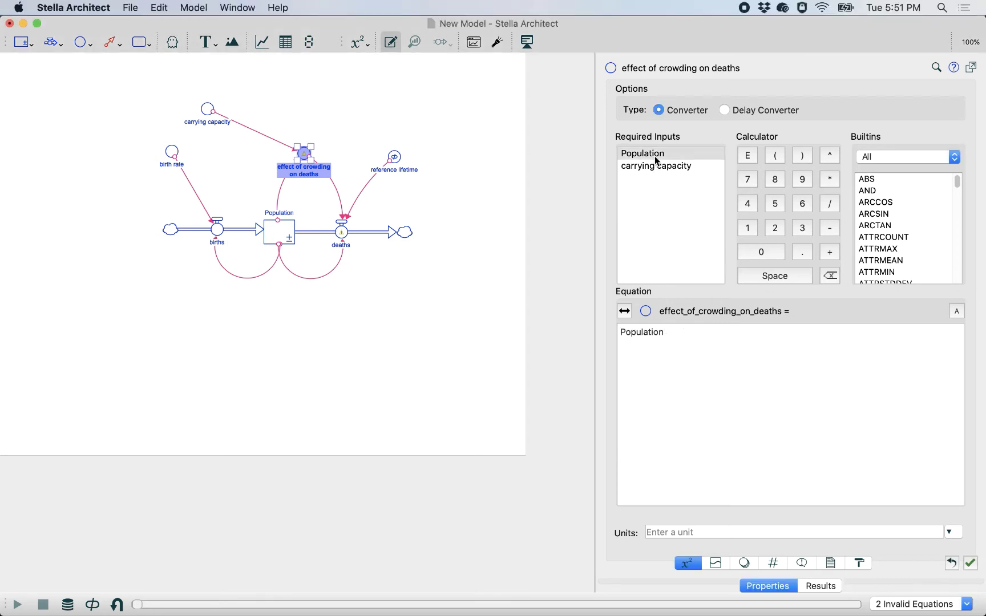
type("/")
double_click(669, 169)
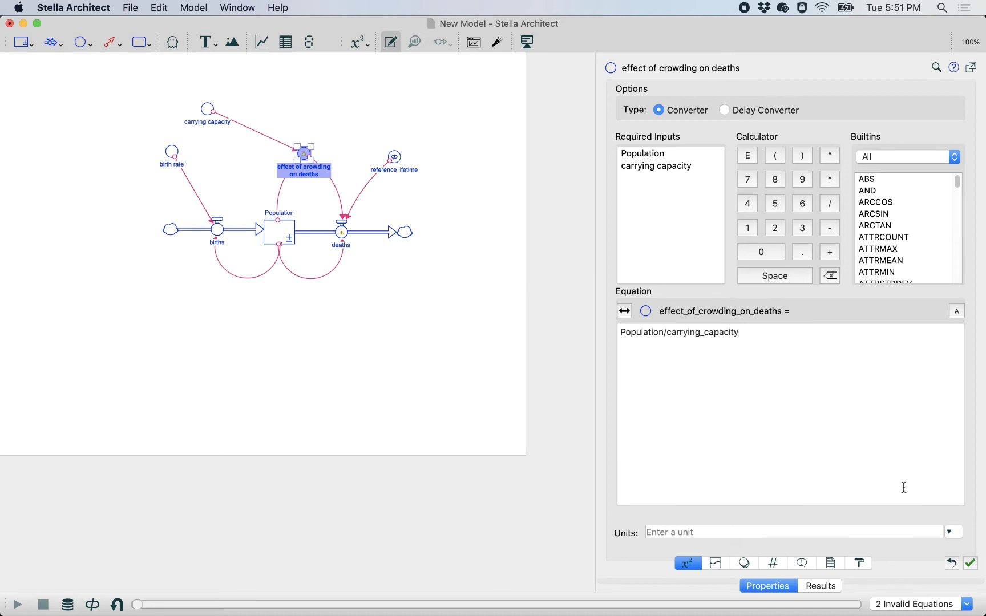
left_click(954, 532)
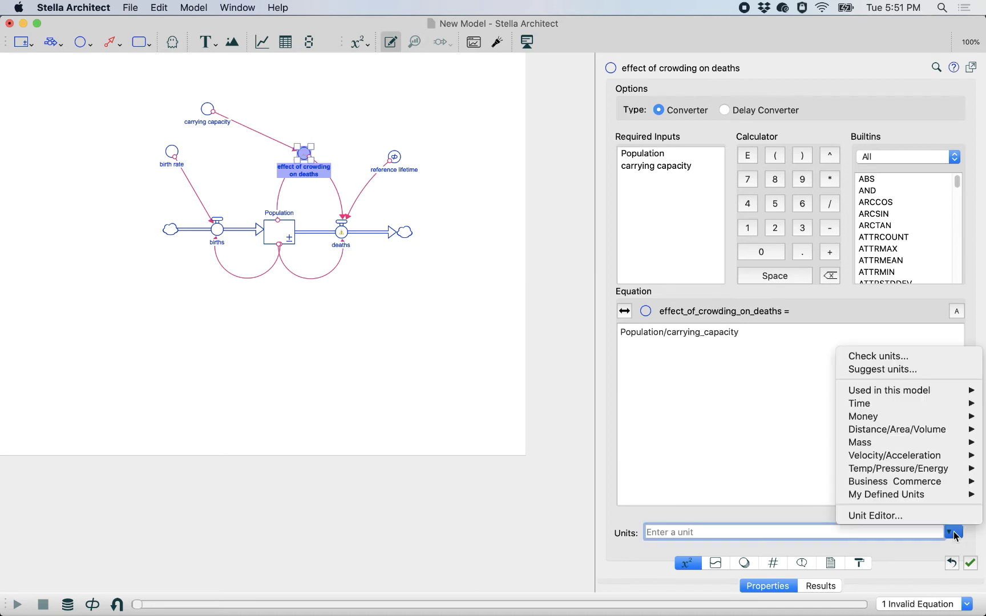
left_click(921, 372)
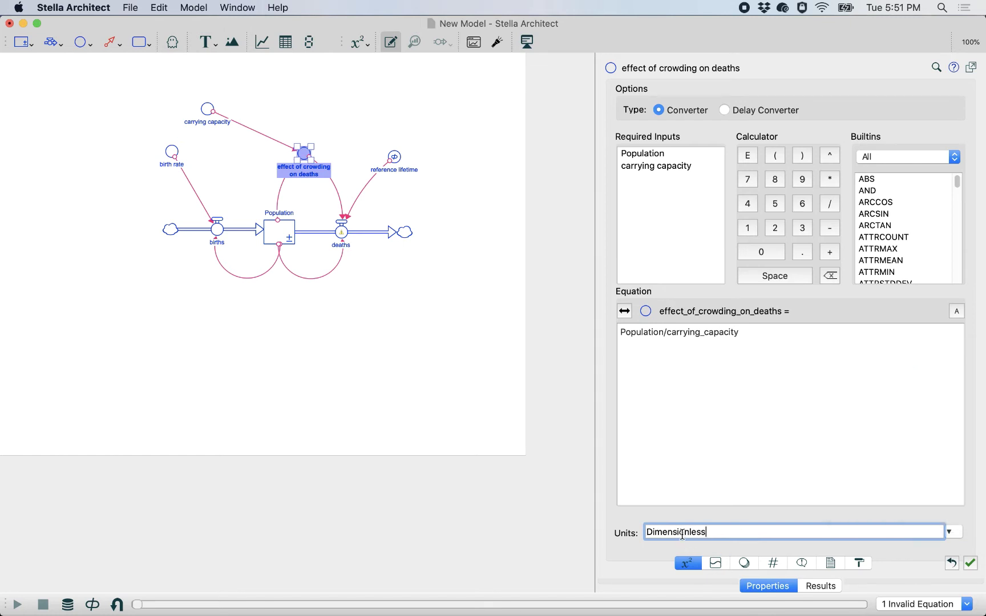
left_click(431, 377)
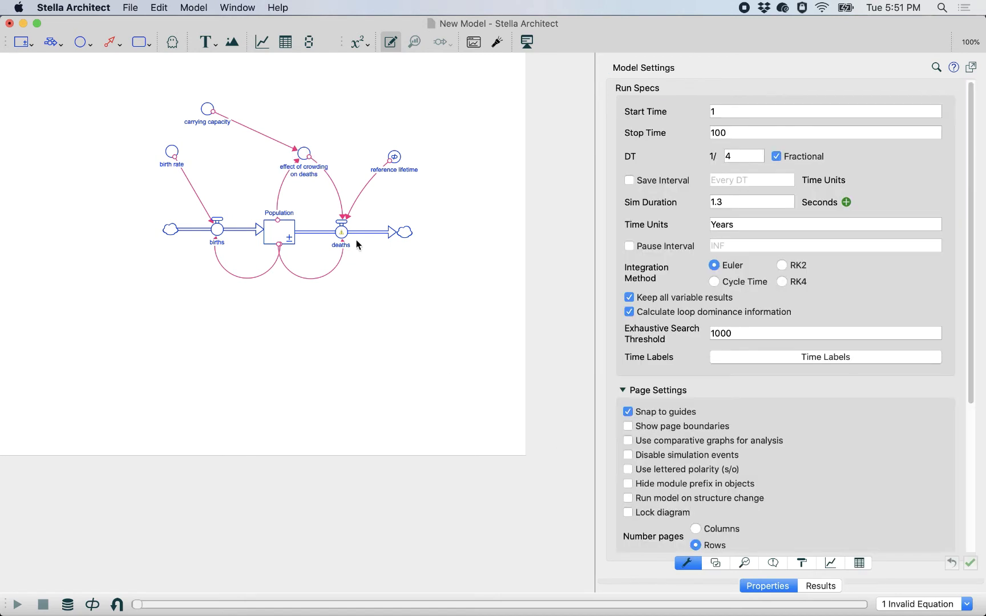
left_click(304, 154)
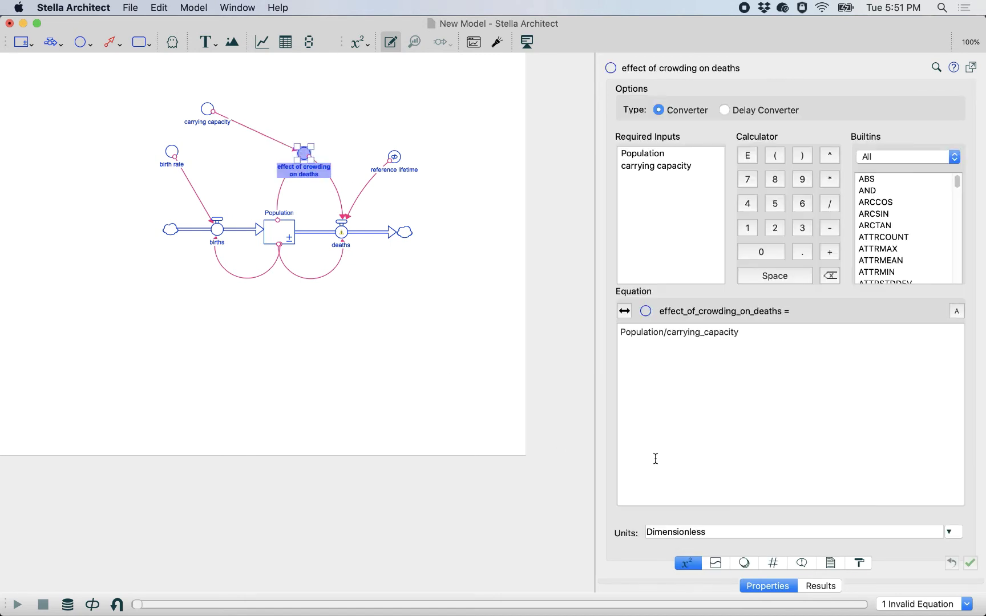
Make effect of crowding on deaths a graphical function with a vertical maximum of 10
left_click(715, 563)
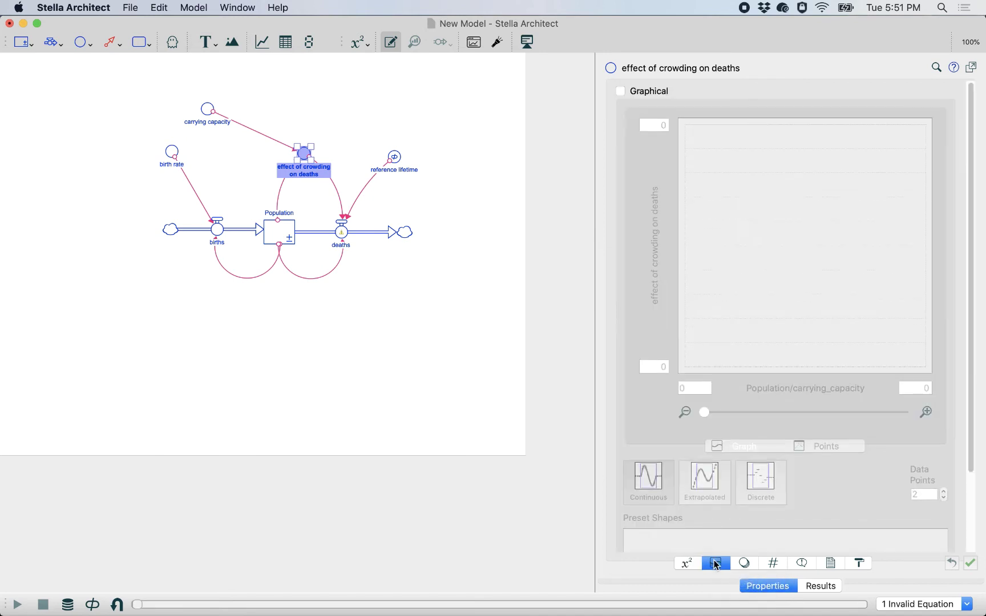
left_click(620, 92)
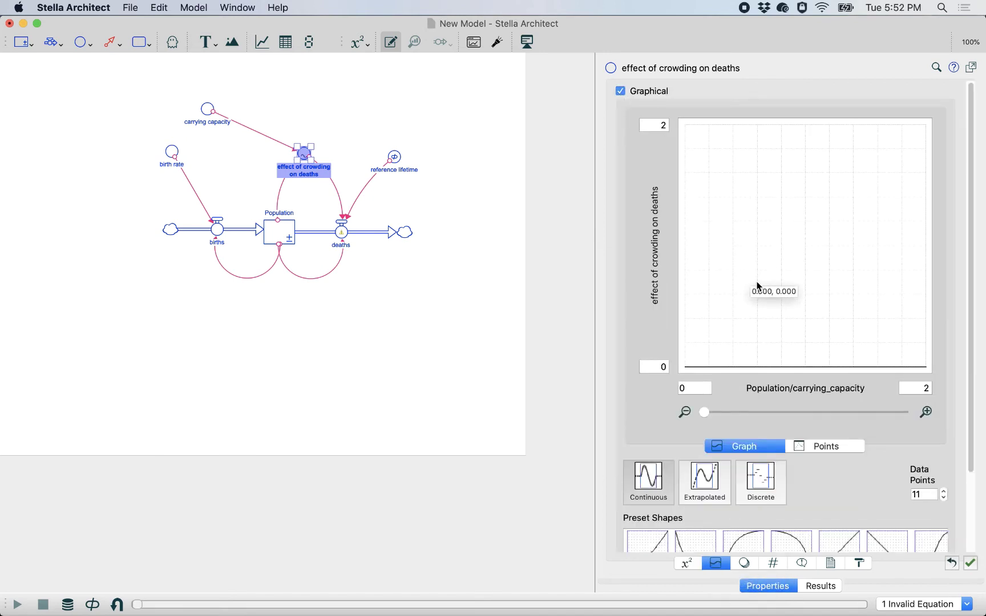
left_click(663, 128)
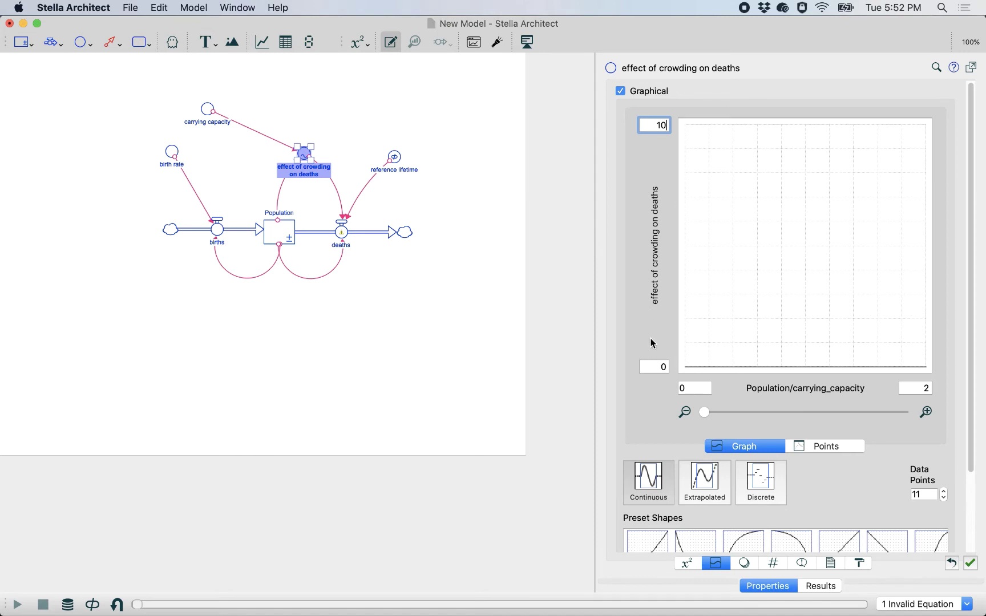
key("Return")
scroll(627, 420, "down", 2)
scroll(627, 420, "down", 3)
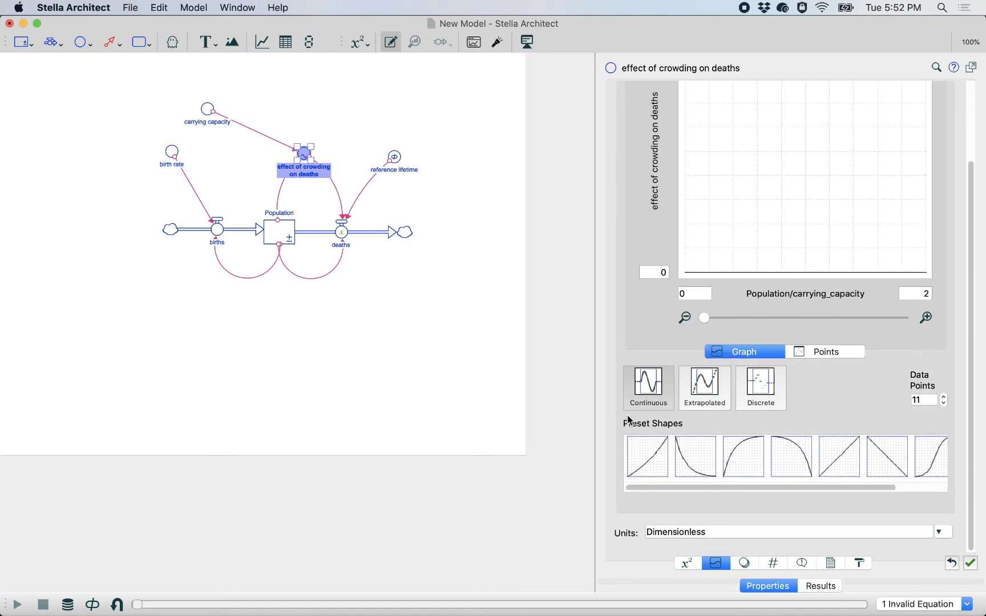
Apply a steep rising curve with 31 data points and accept the graph
left_click(659, 466)
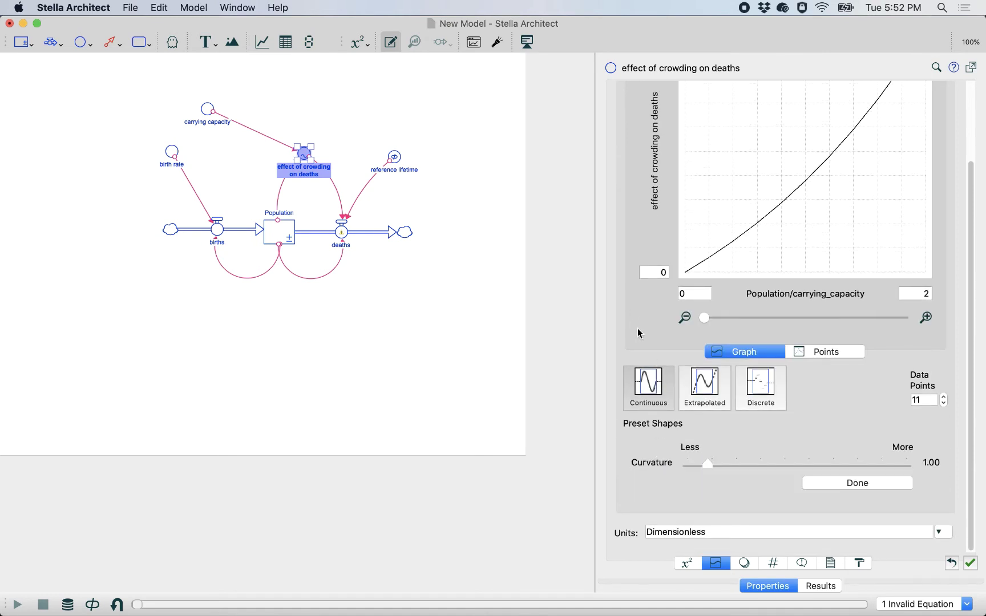
scroll(638, 333, "up", 3)
scroll(639, 335, "up", 1)
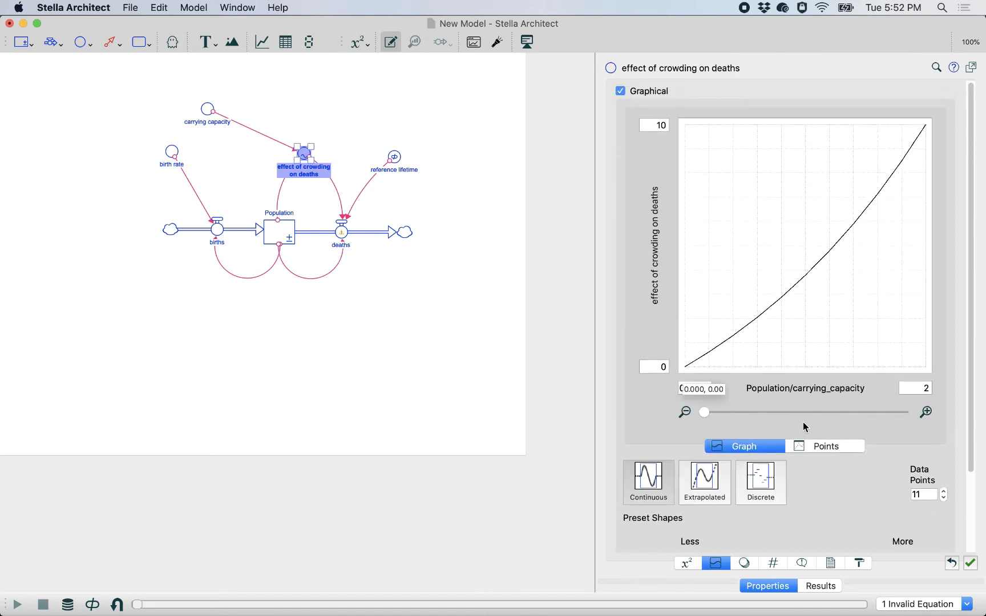
double_click(930, 491)
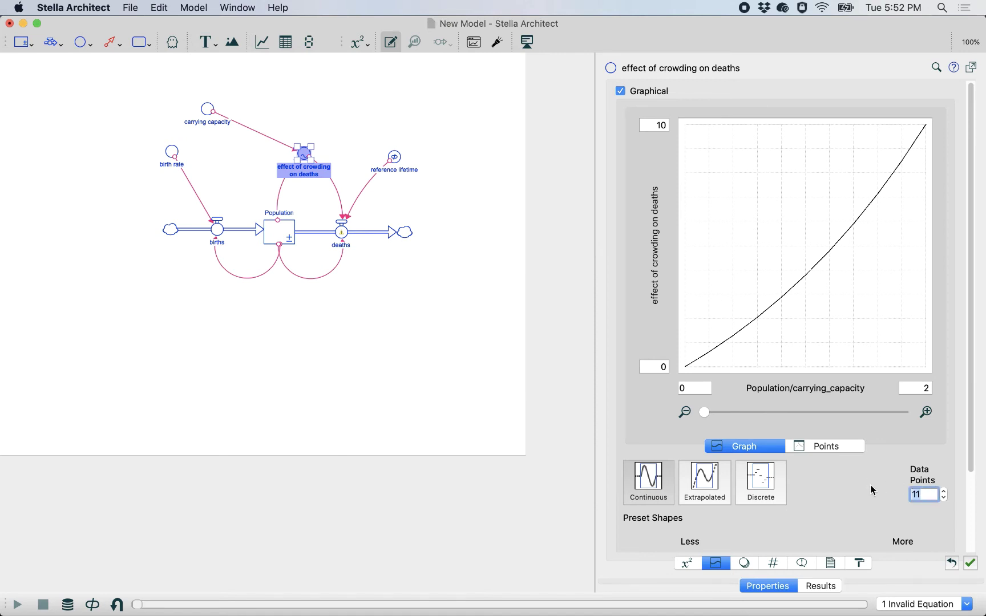
type("3")
key("Tab")
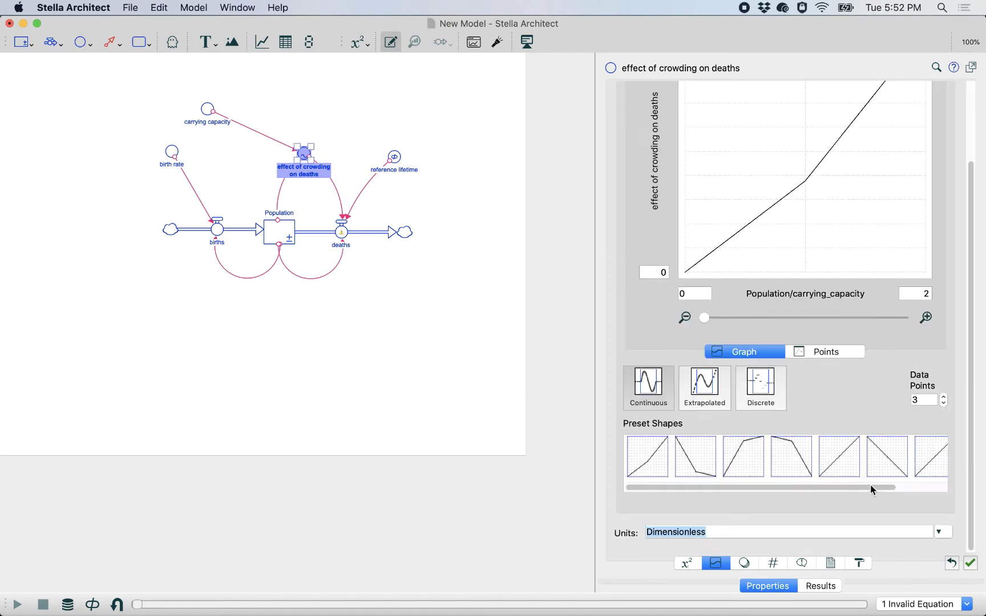
left_click(917, 401)
type("1")
key("Return")
left_click(647, 457)
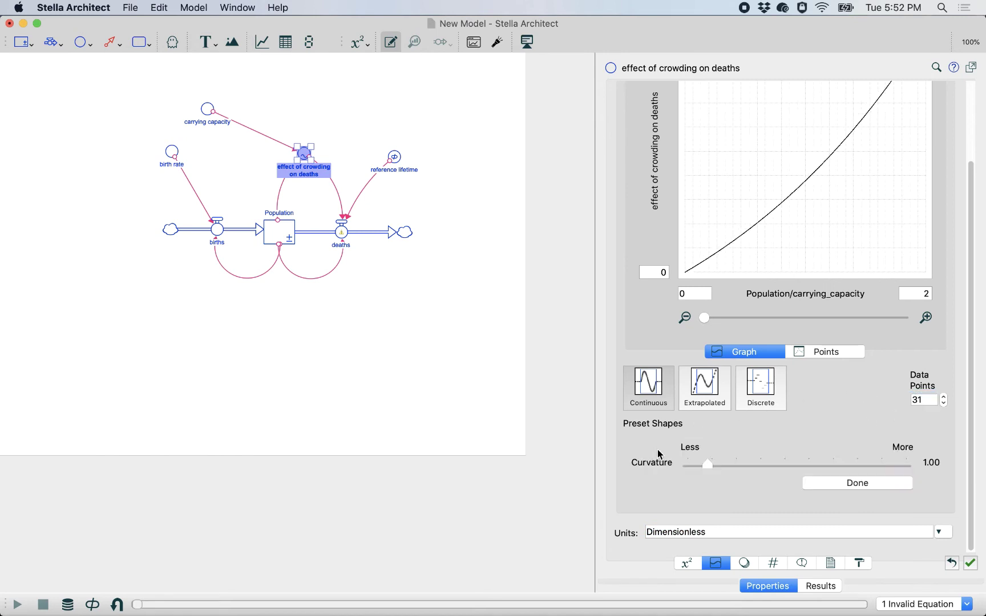
left_click_drag(712, 463, 790, 463)
scroll(824, 417, "up", 3)
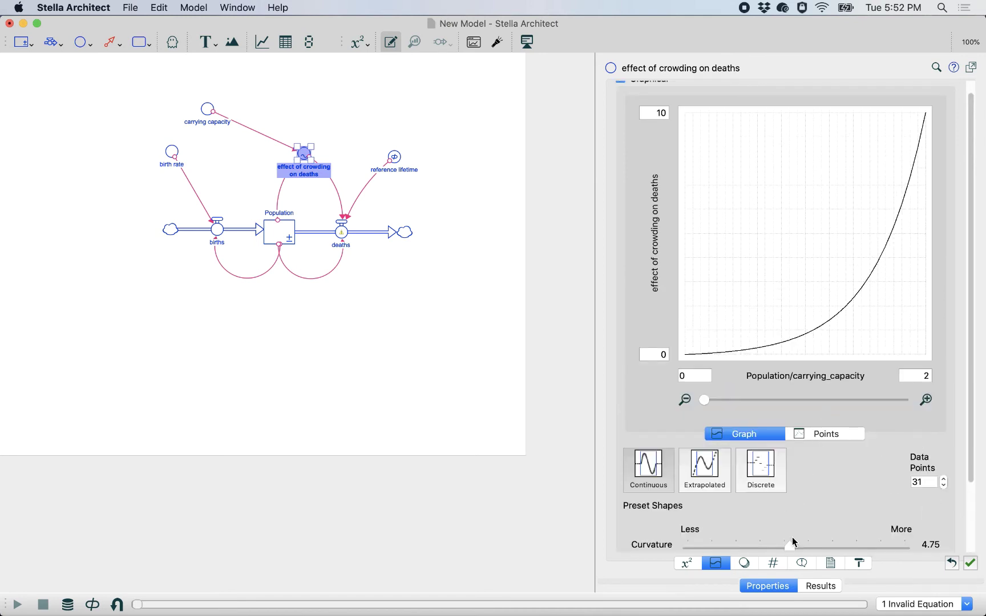
left_click_drag(791, 544, 848, 544)
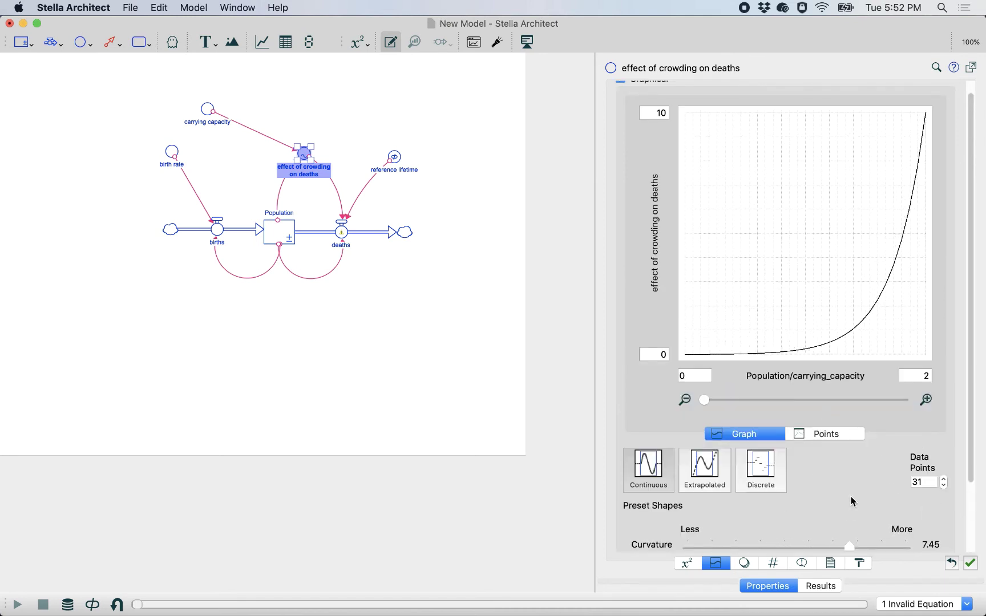
left_click(971, 564)
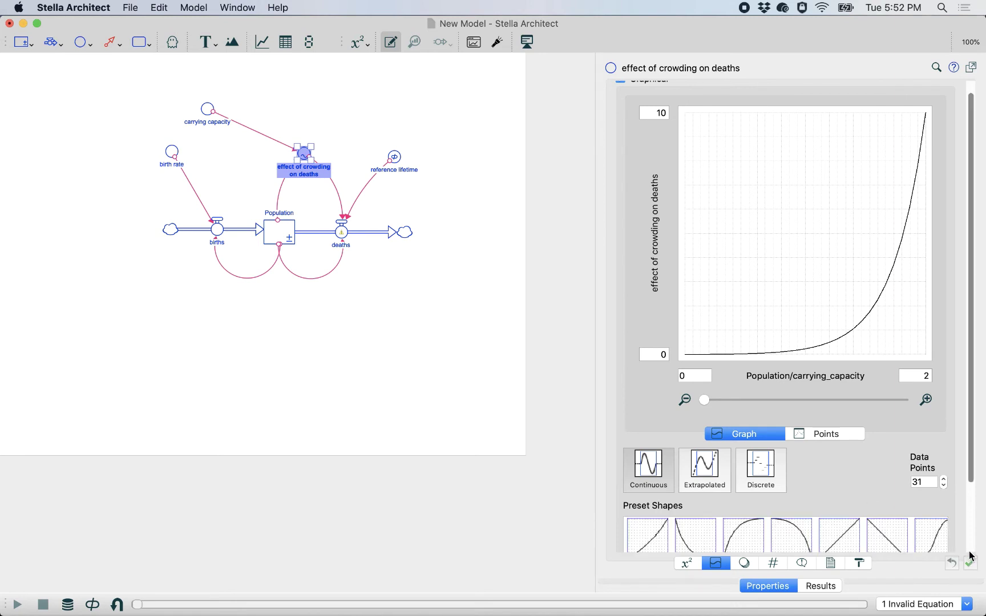
Set deaths to Population / reference lifetime * effect_of_crowding_on_deaths
left_click(342, 233)
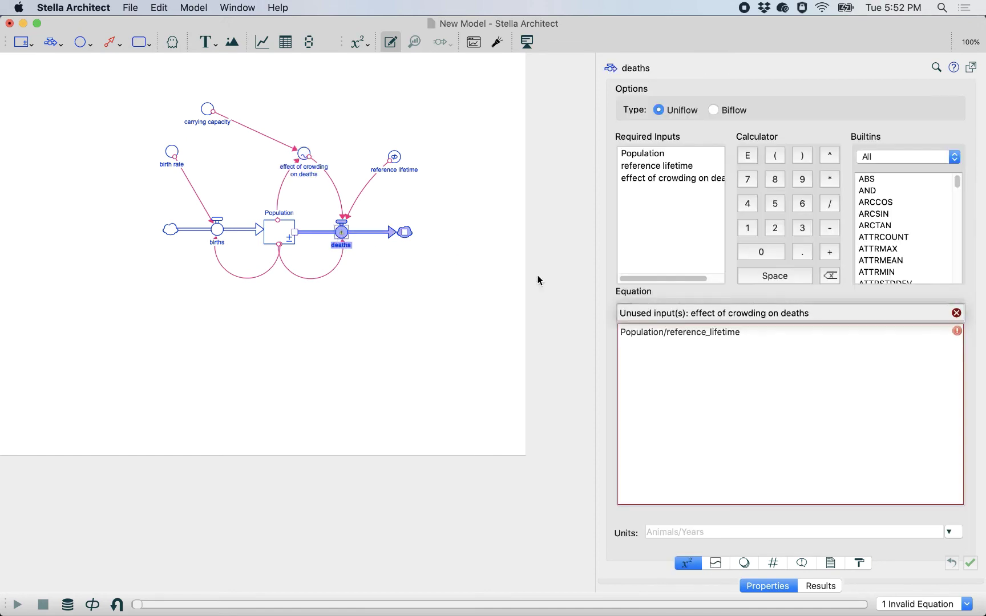
left_click(766, 333)
type("*")
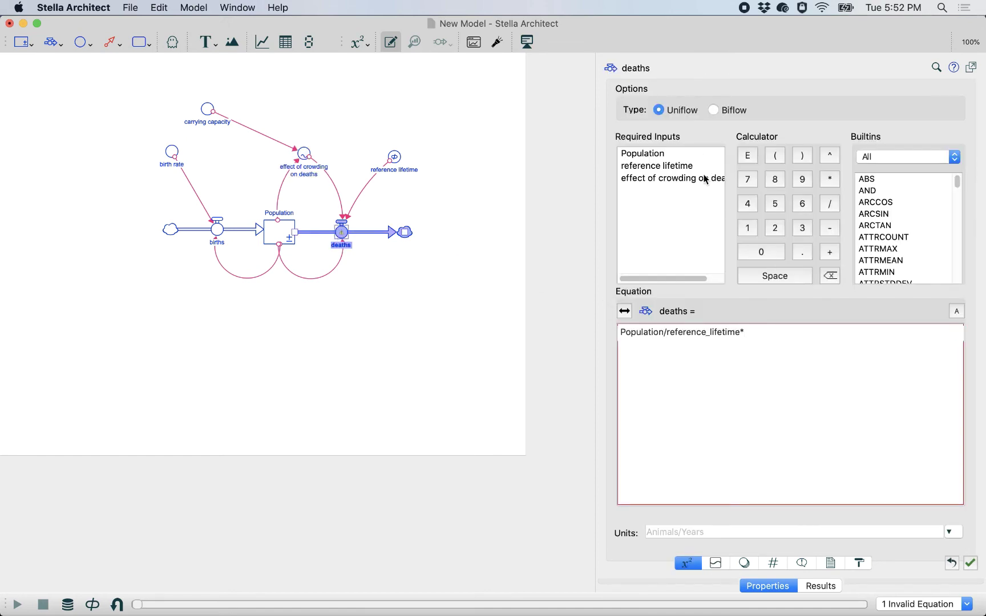
left_click(705, 179)
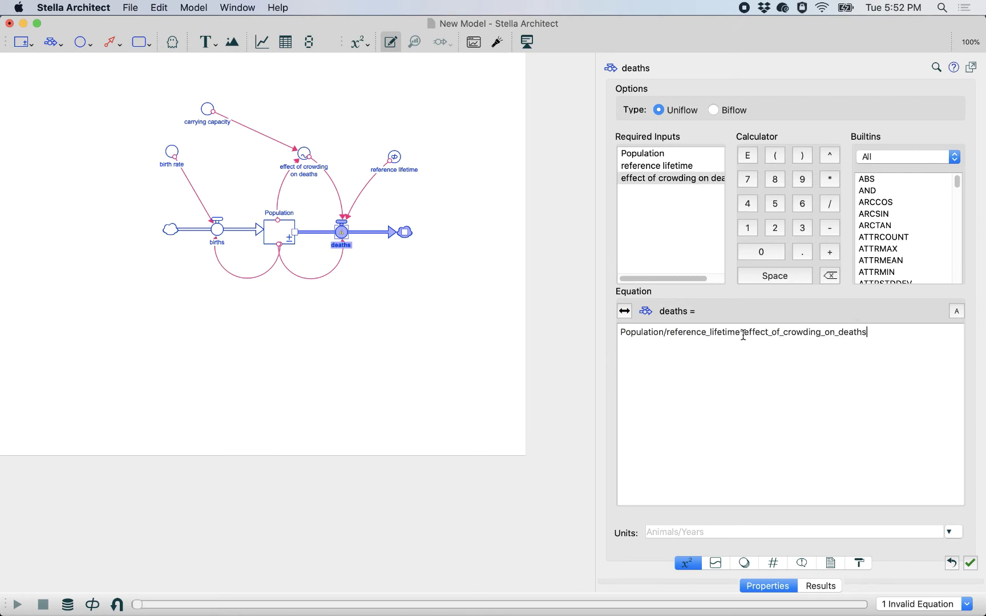
left_click(423, 338)
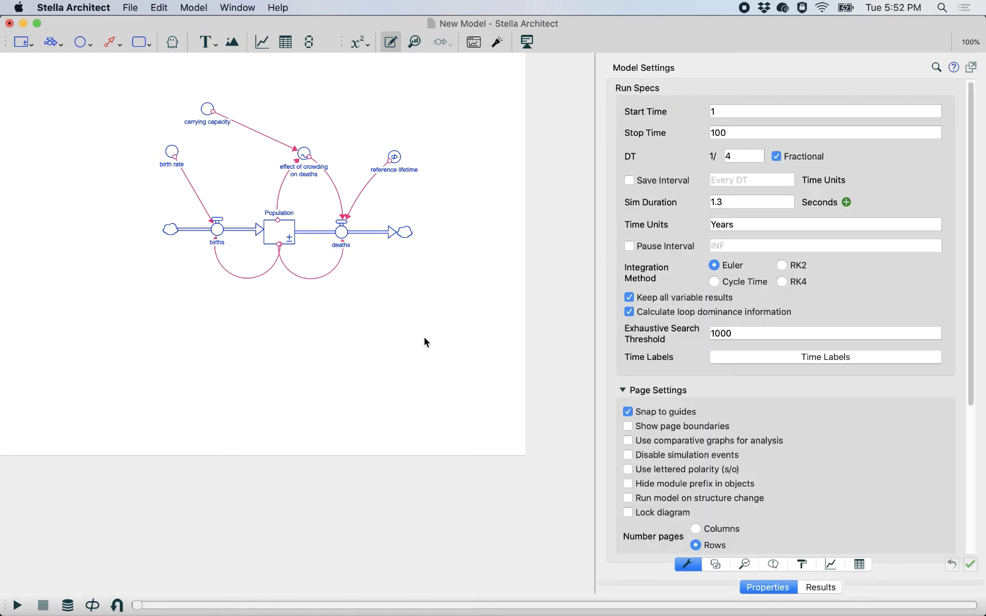
Run the model with loop analysis and inspect the dominance of loops R1, B1 and B2
key("super+r")
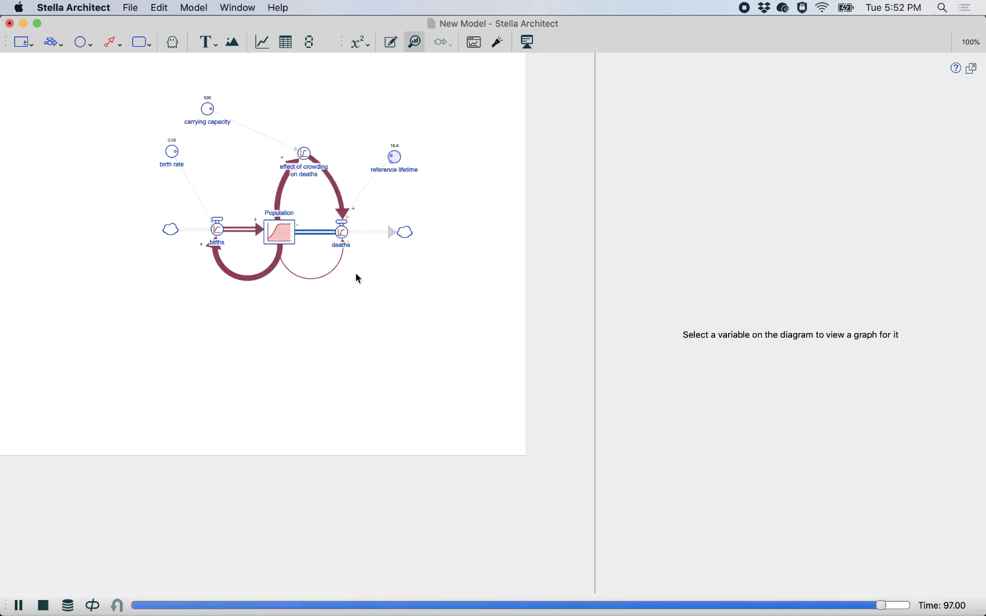
left_click(282, 236)
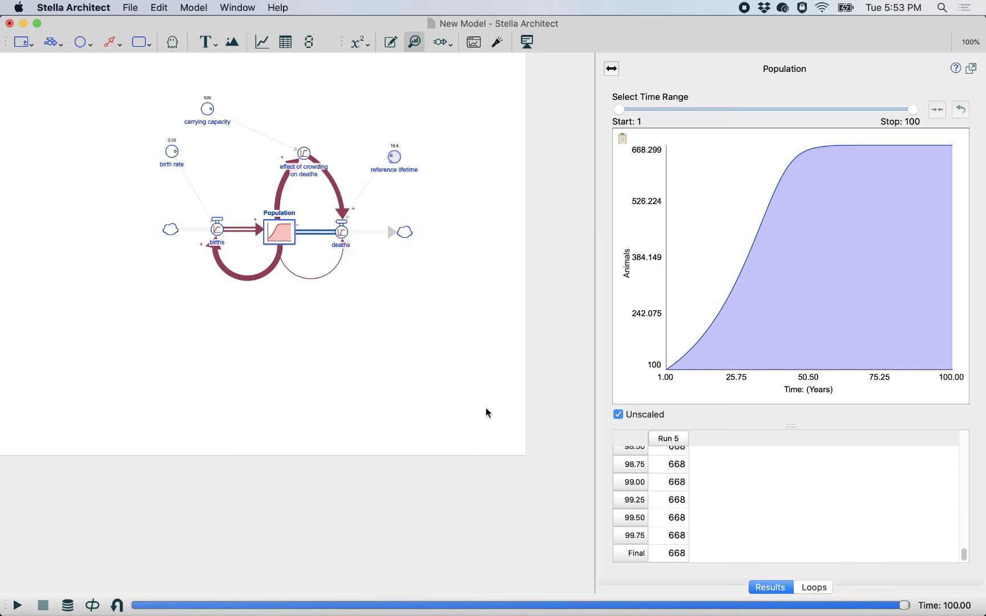
left_click(825, 590)
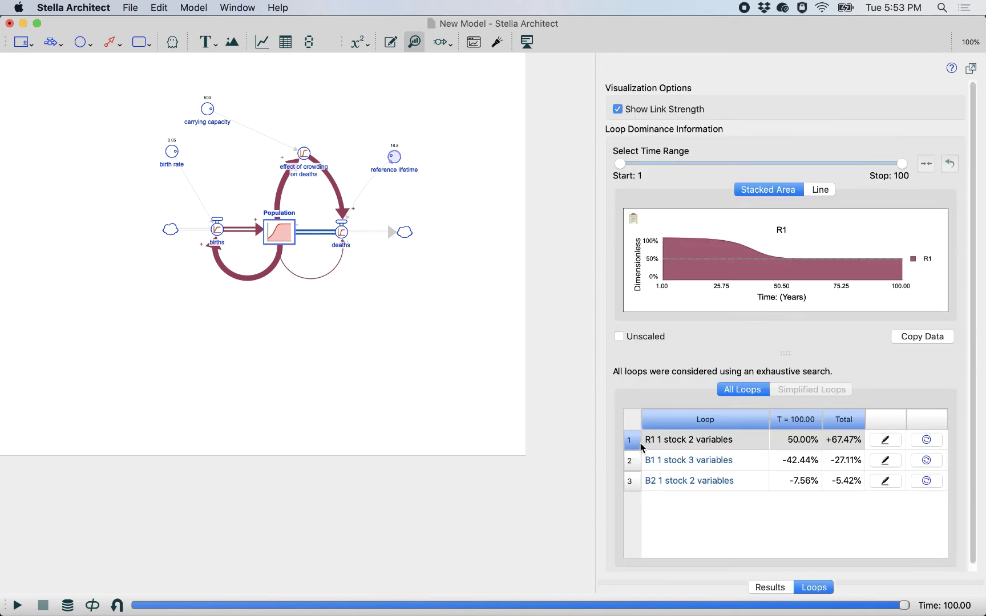
left_click(633, 426)
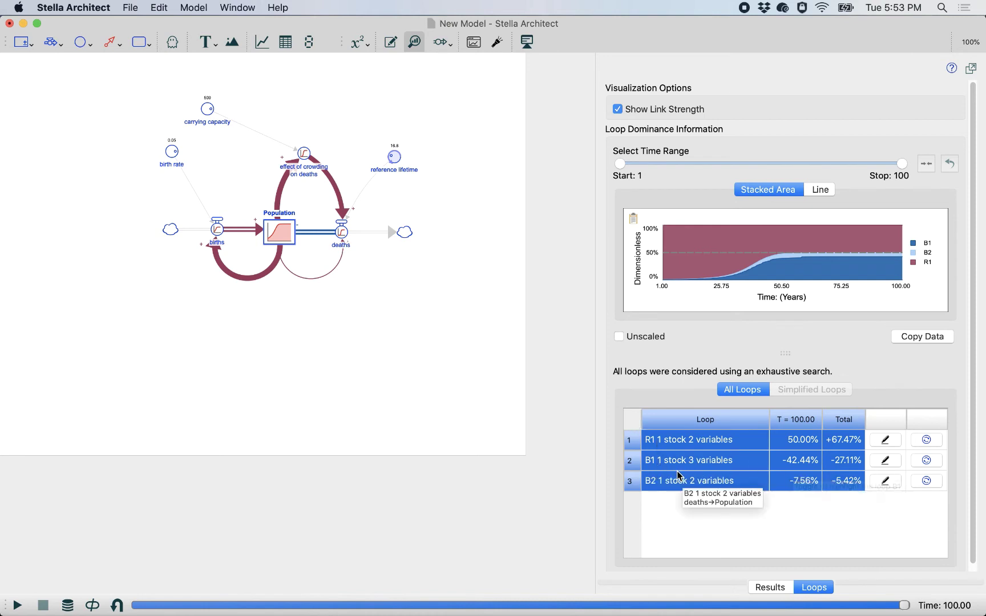
left_click(883, 466)
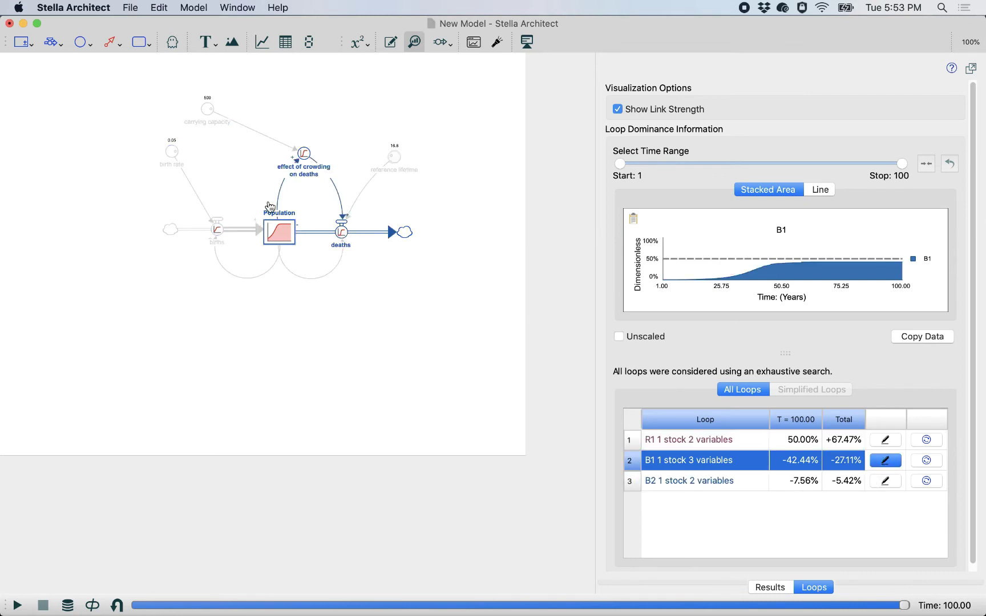
left_click(893, 480)
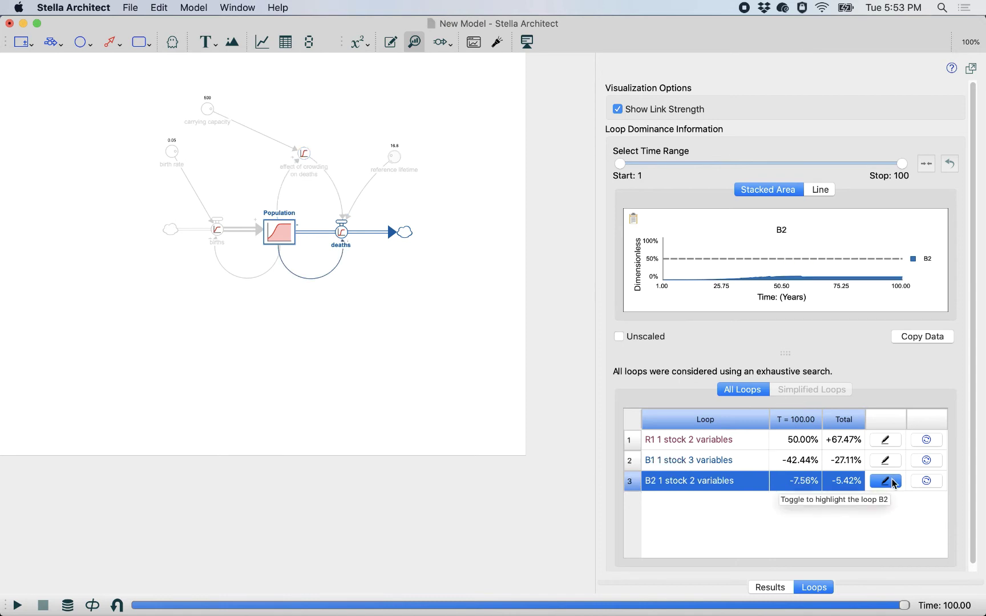
left_click(637, 424)
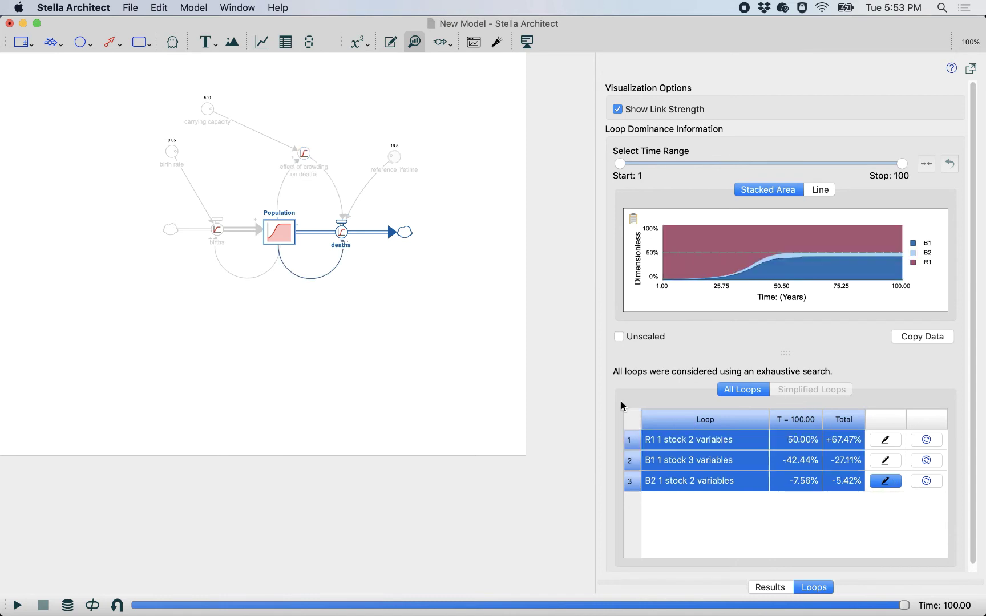
Adjust reference lifetime, compare the Population results, and enlarge the loop dominance chart
left_click_drag(395, 158, 401, 175)
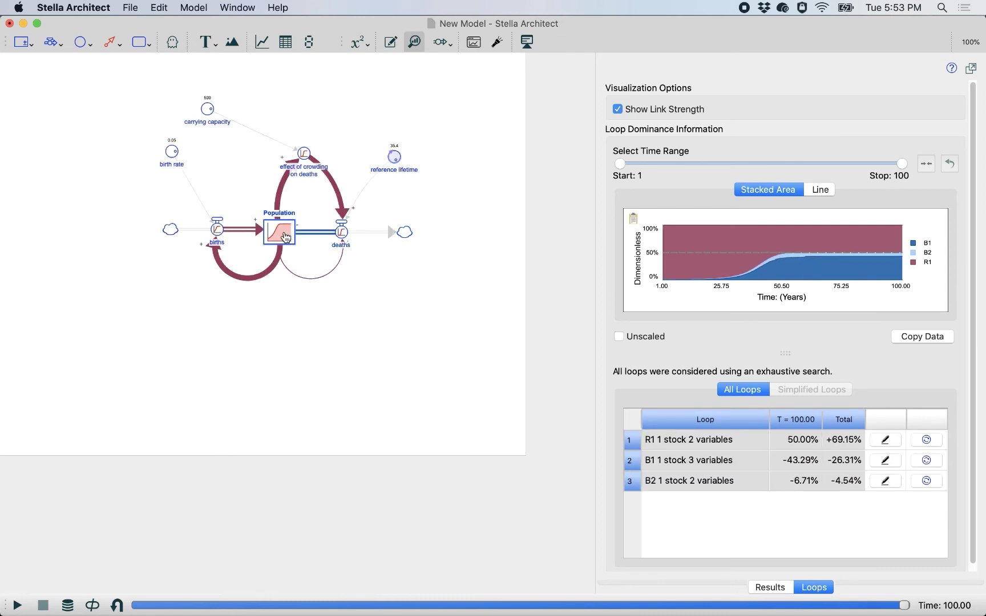
left_click(784, 590)
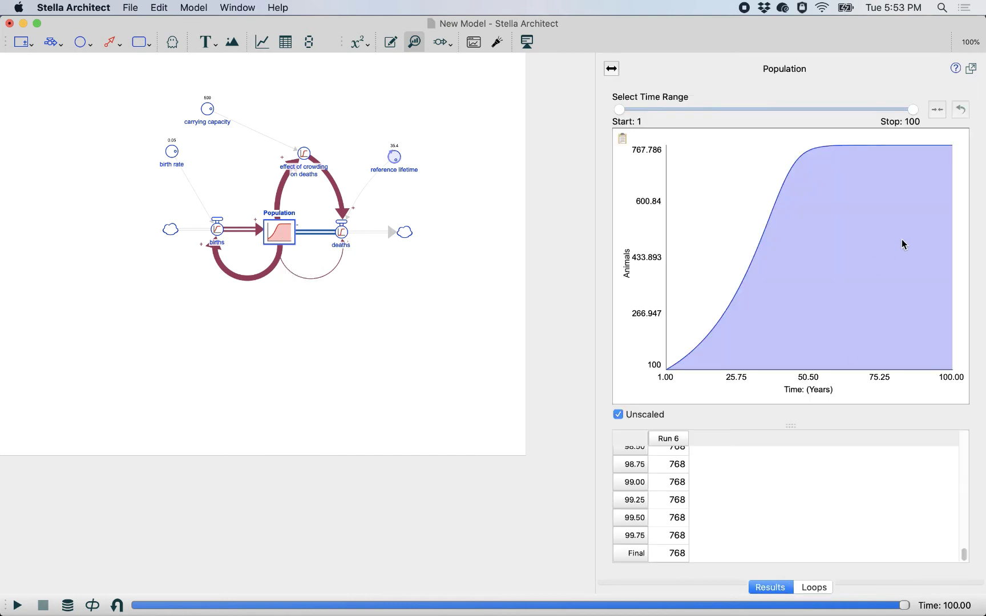
left_click(816, 589)
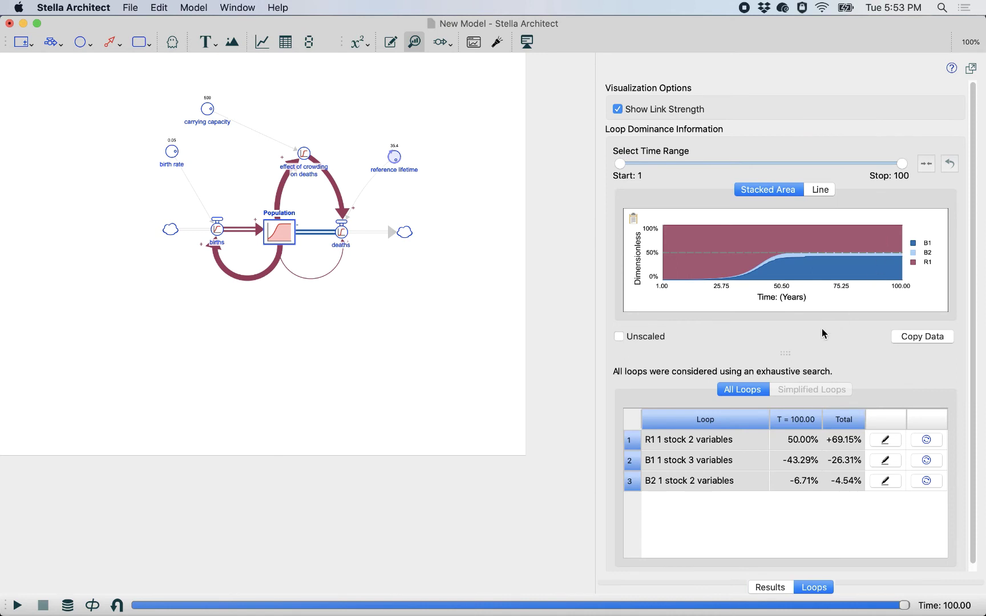
left_click_drag(786, 355, 779, 570)
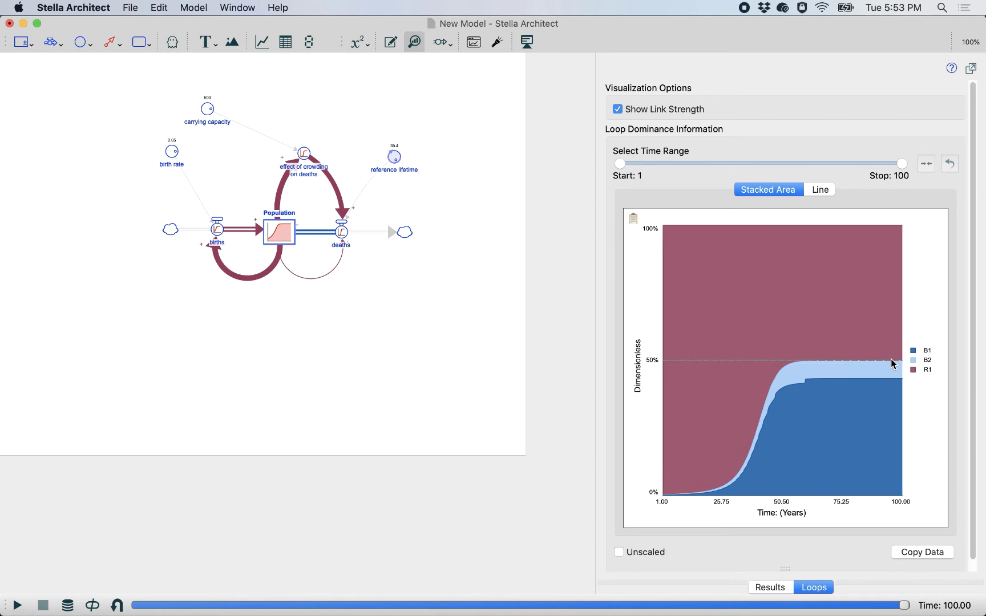
left_click(411, 364)
left_click(391, 47)
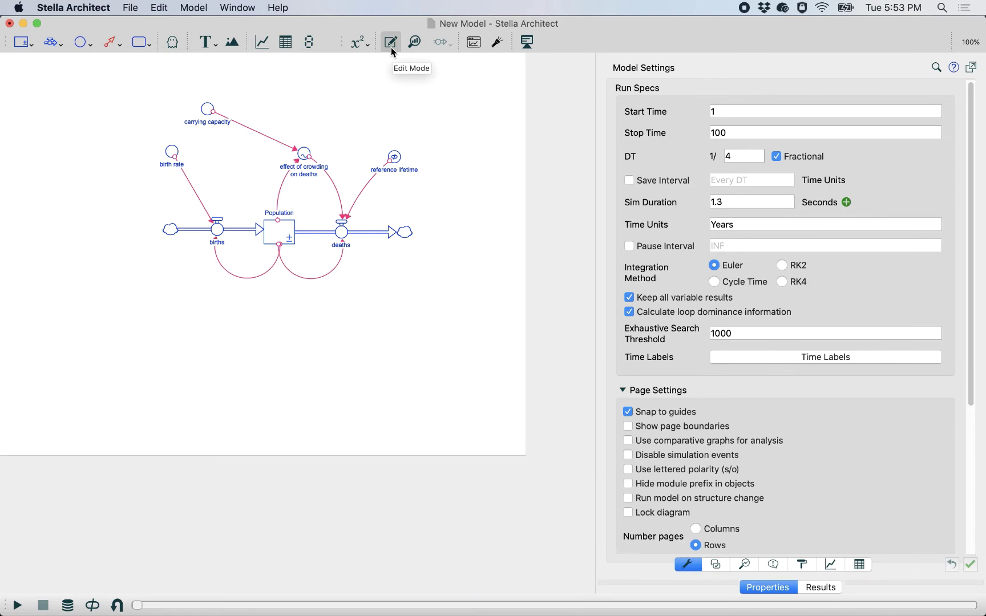
left_click(193, 8)
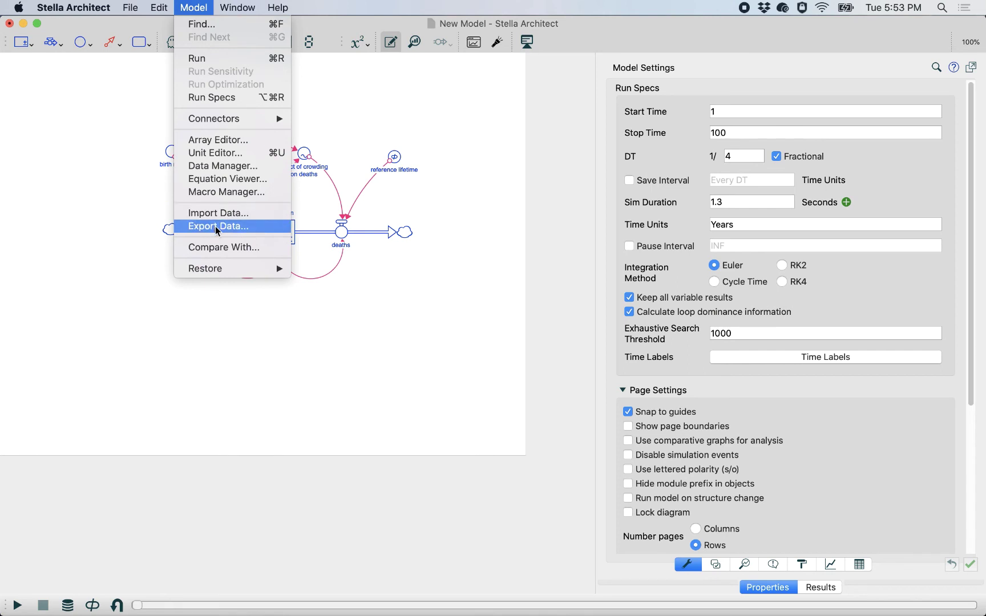
key("Escape")
left_click(739, 566)
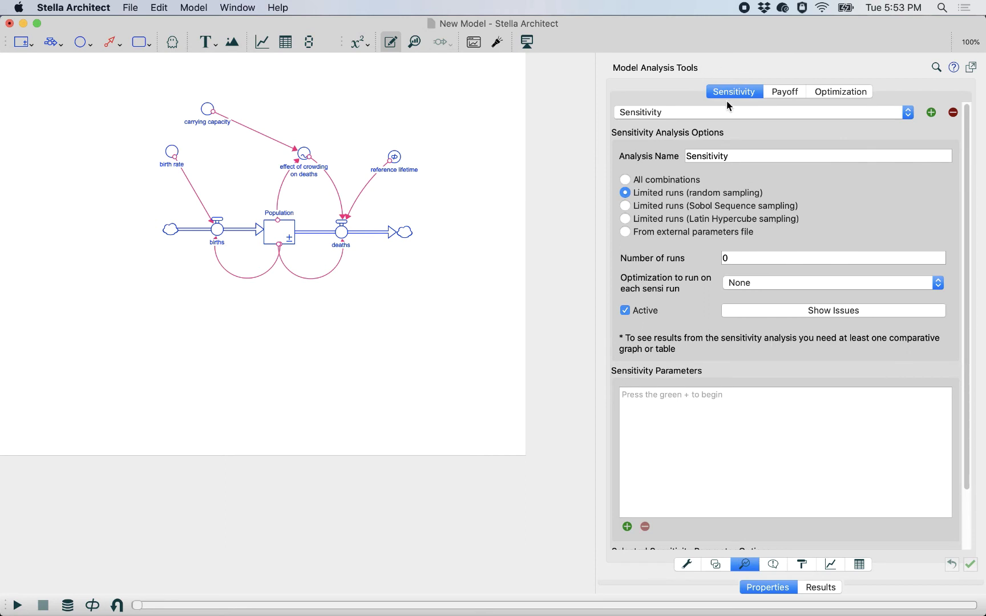
left_click(841, 95)
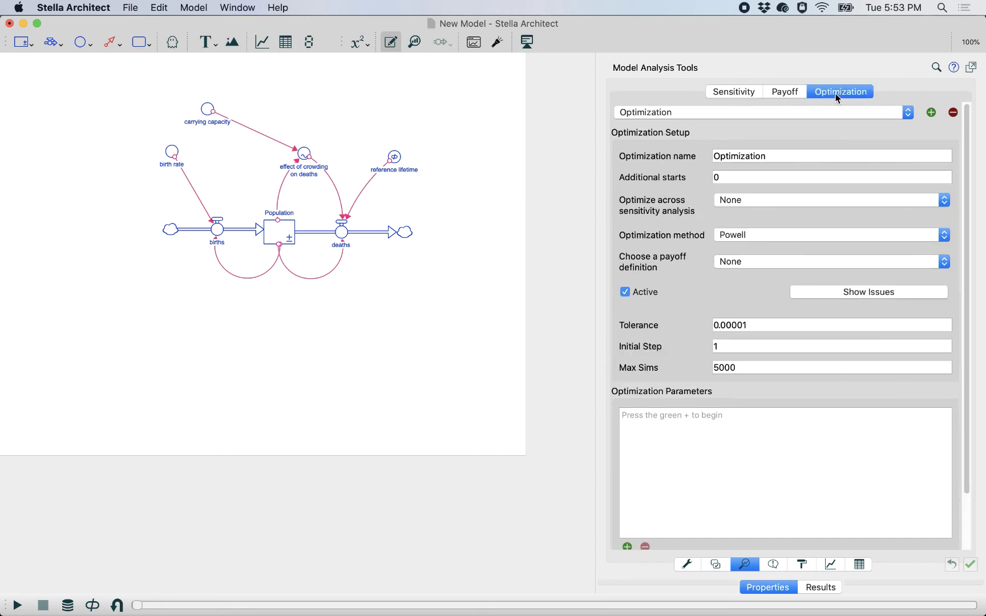
left_click(778, 91)
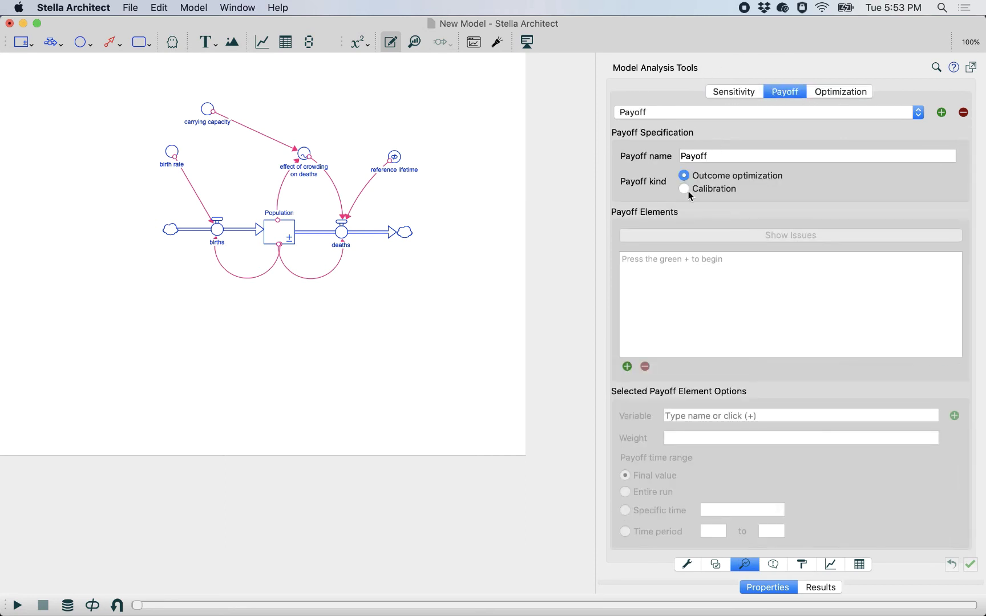
left_click(427, 311)
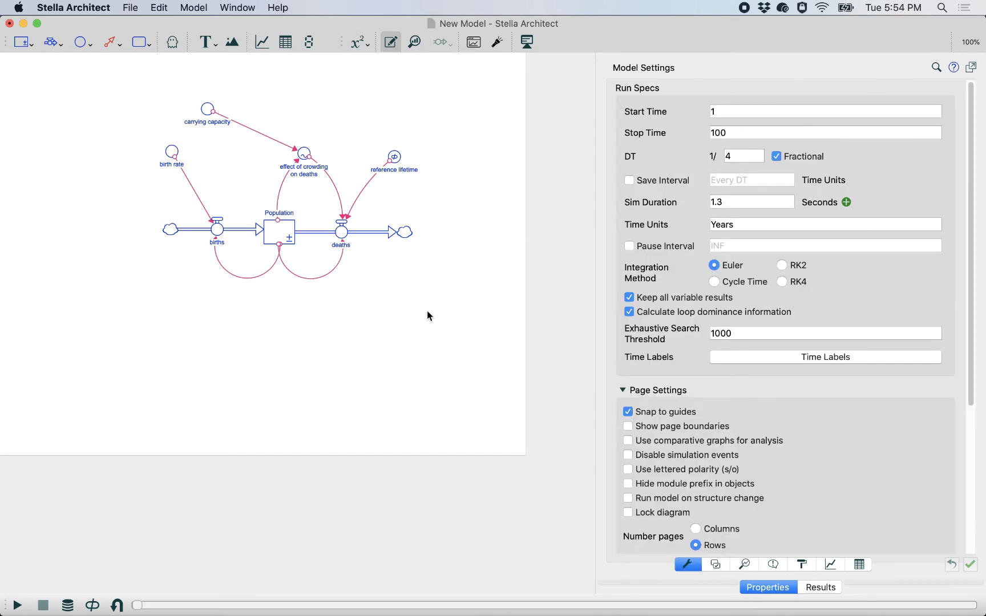
Place a line graph plotting Population on interface Page 1
left_click(527, 44)
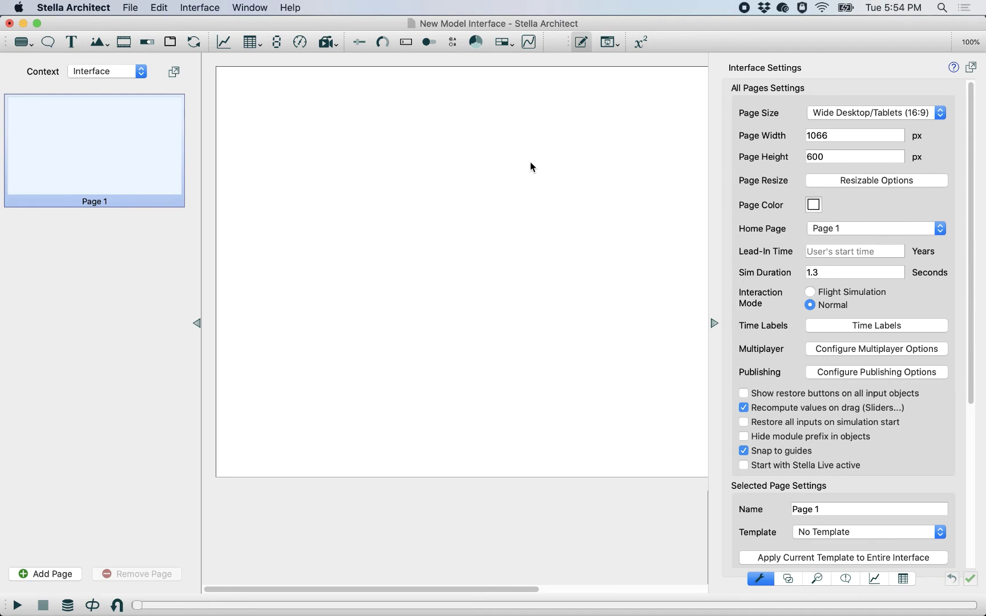
left_click(224, 42)
left_click(328, 216)
left_click_drag(331, 225, 384, 219)
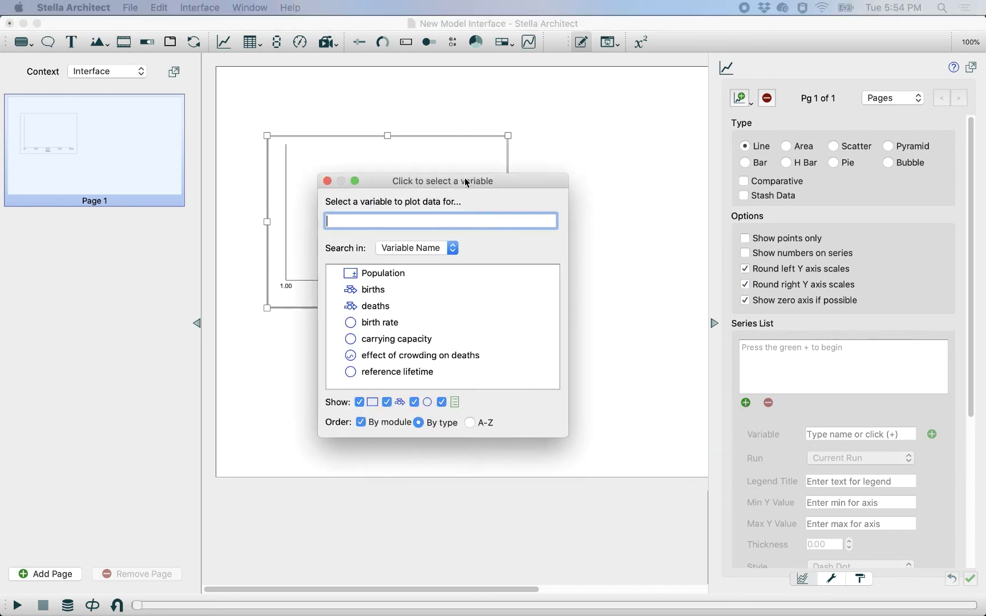
double_click(384, 273)
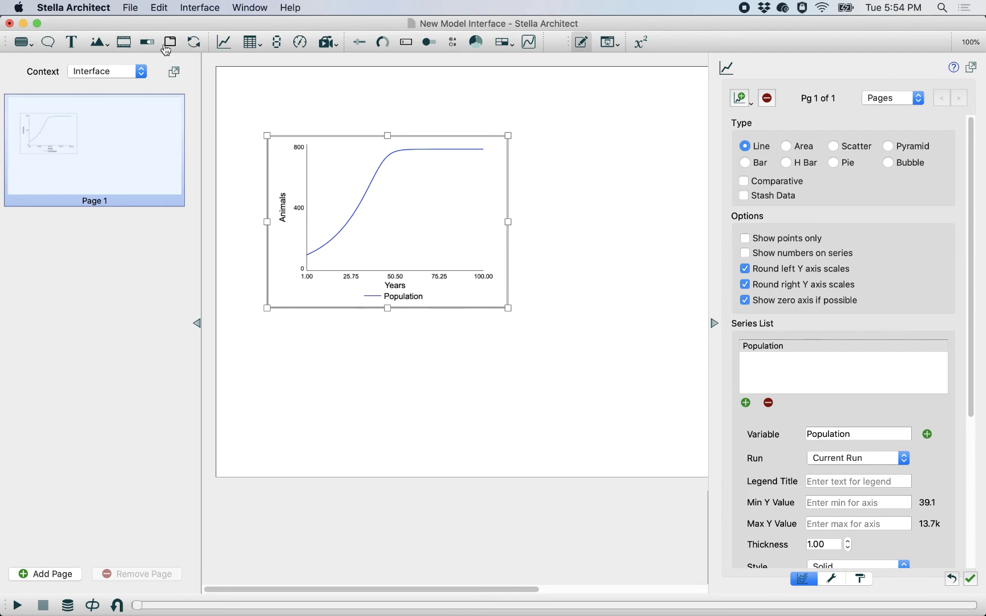
Place a wide, stylized horizontal carrying capacity slider (0–1k) below the graph
left_click(359, 43)
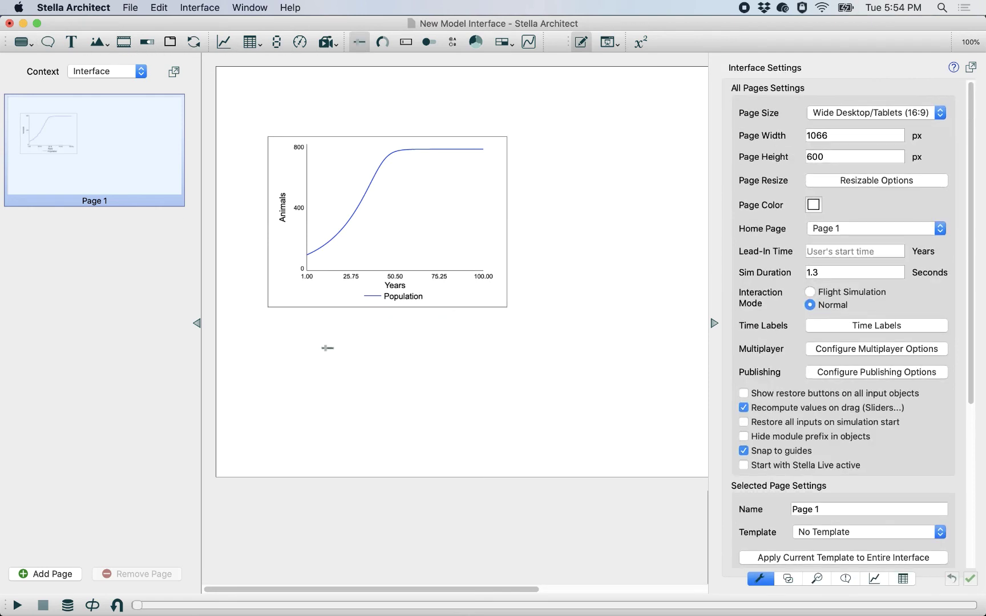
left_click(326, 366)
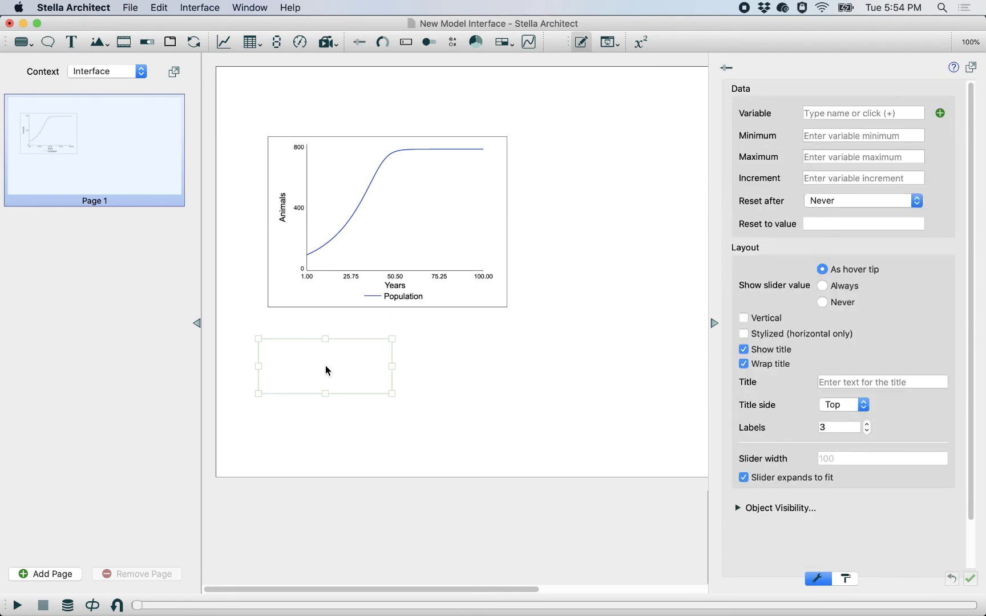
left_click(940, 113)
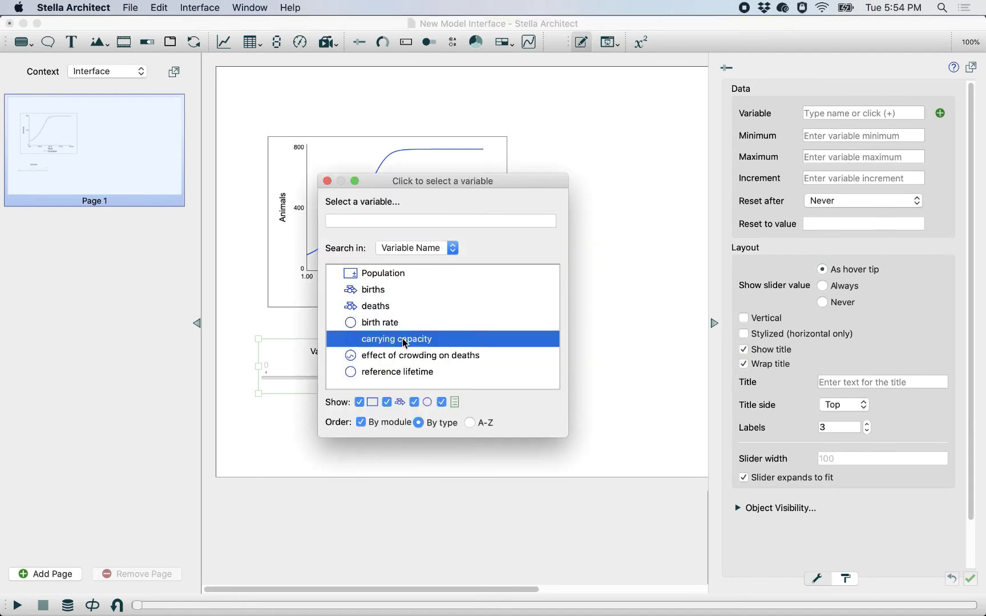
left_click(407, 337)
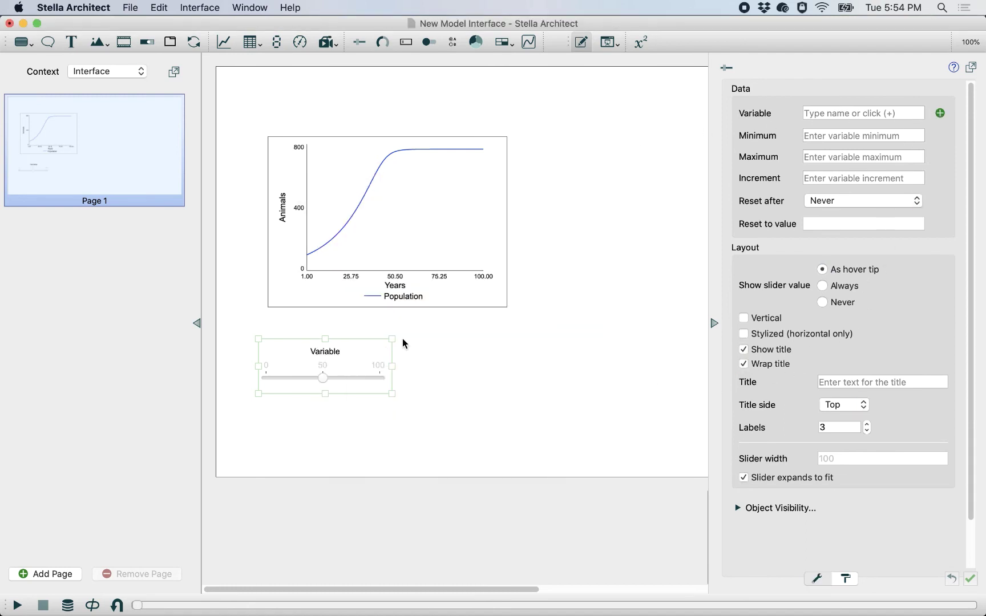
left_click(745, 334)
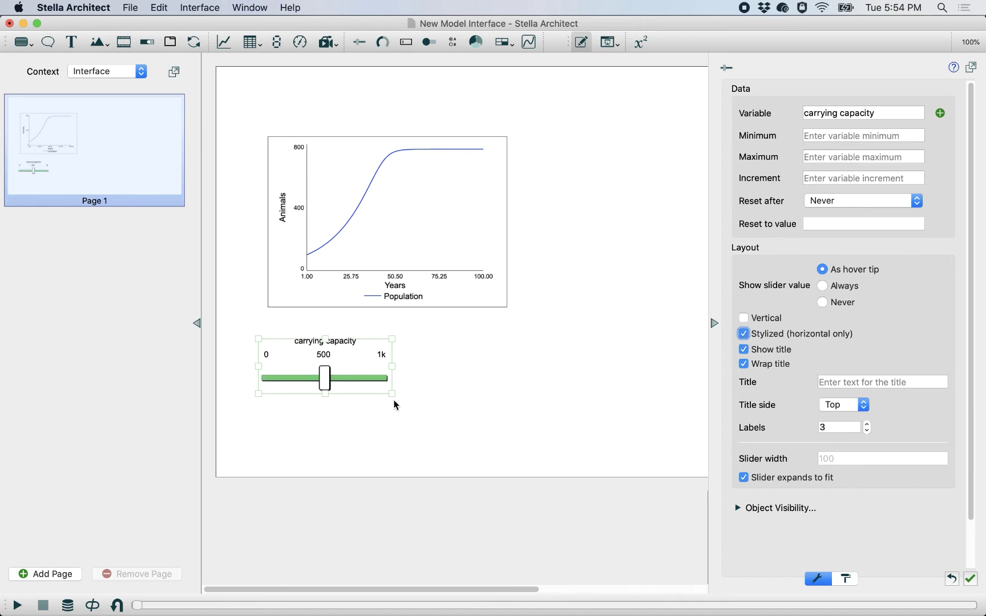
mouse_move(391, 395)
left_mouse_down()
mouse_move(472, 408)
mouse_move(519, 398)
left_mouse_up()
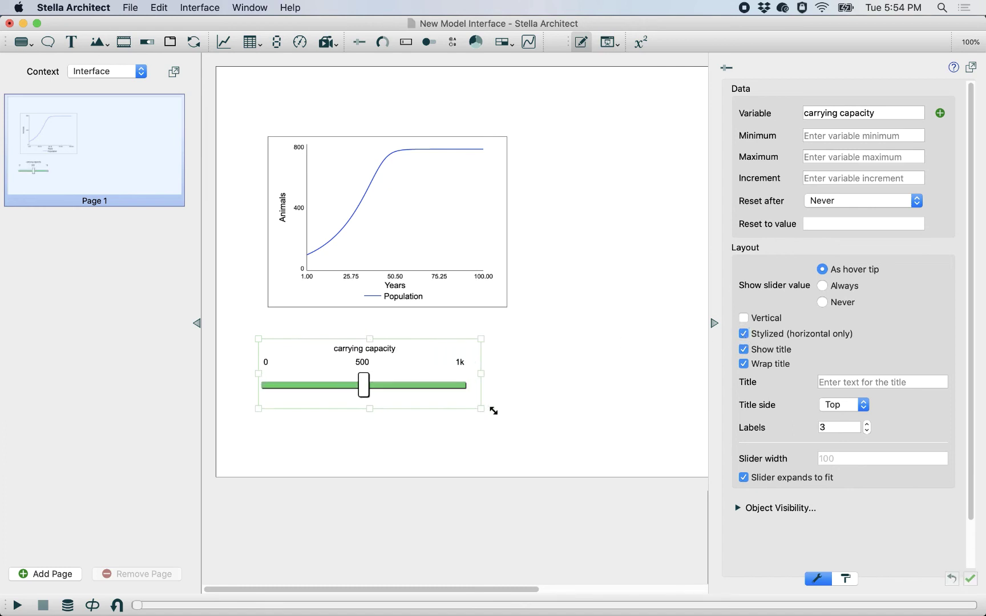
left_click(599, 378)
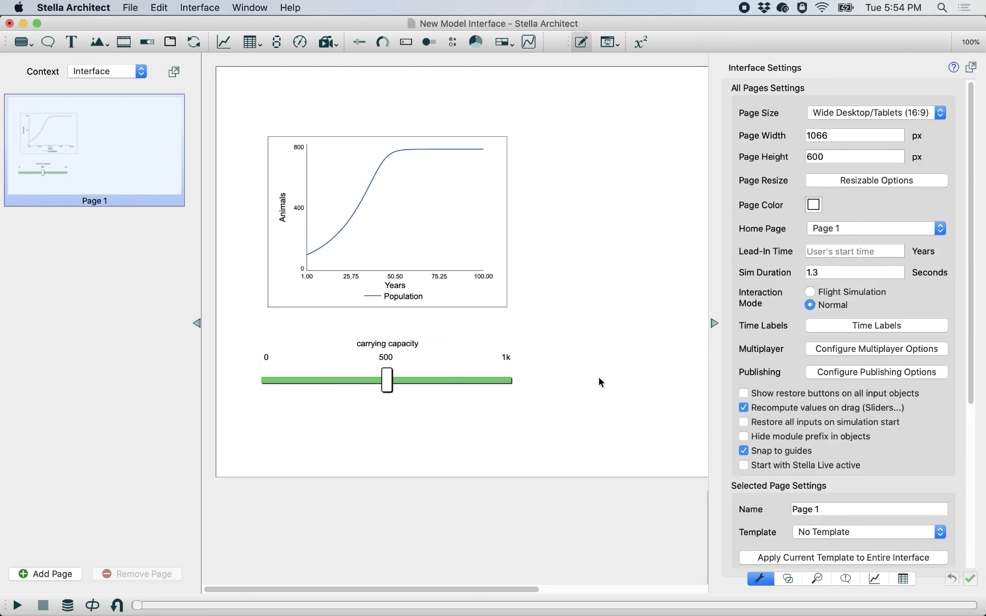
left_click(714, 325)
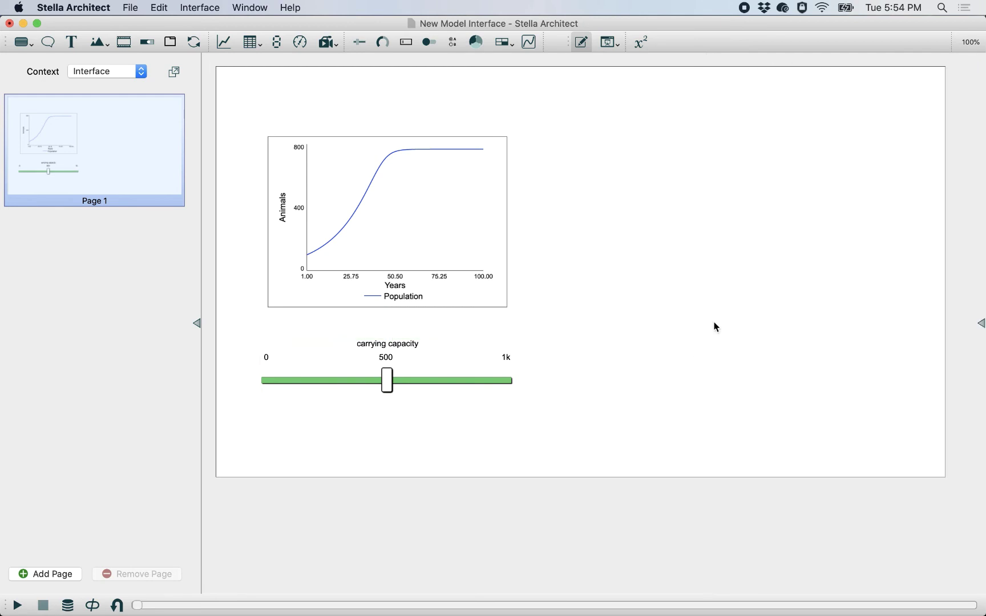
Add a button below the slider with the Run action
left_click(20, 44)
left_click(274, 438)
double_click(275, 441)
left_click(848, 375)
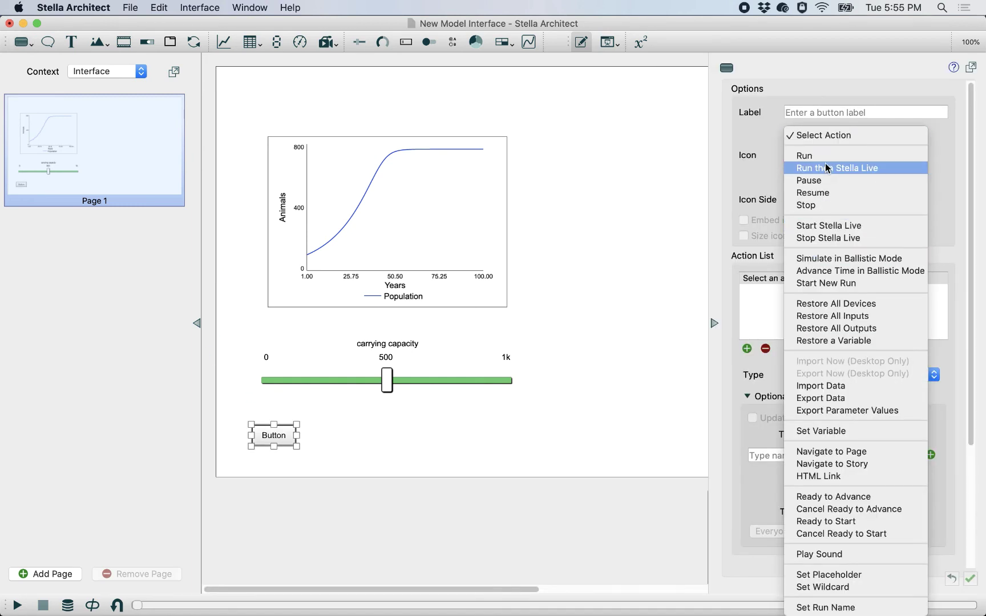
left_click(804, 156)
left_click(647, 345)
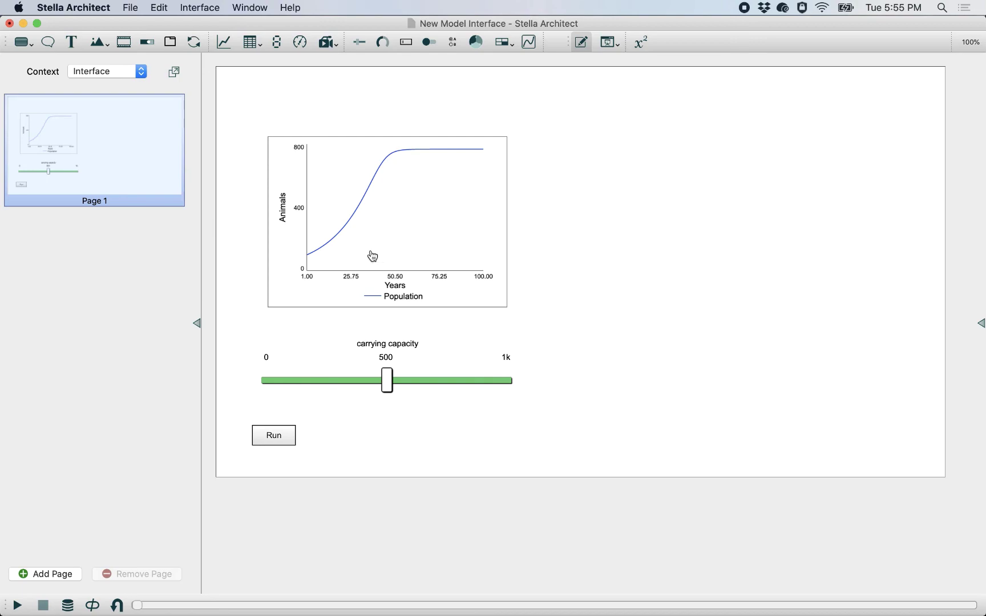
In presentation mode, run with carrying capacity at 230, then at about 880
left_click(609, 43)
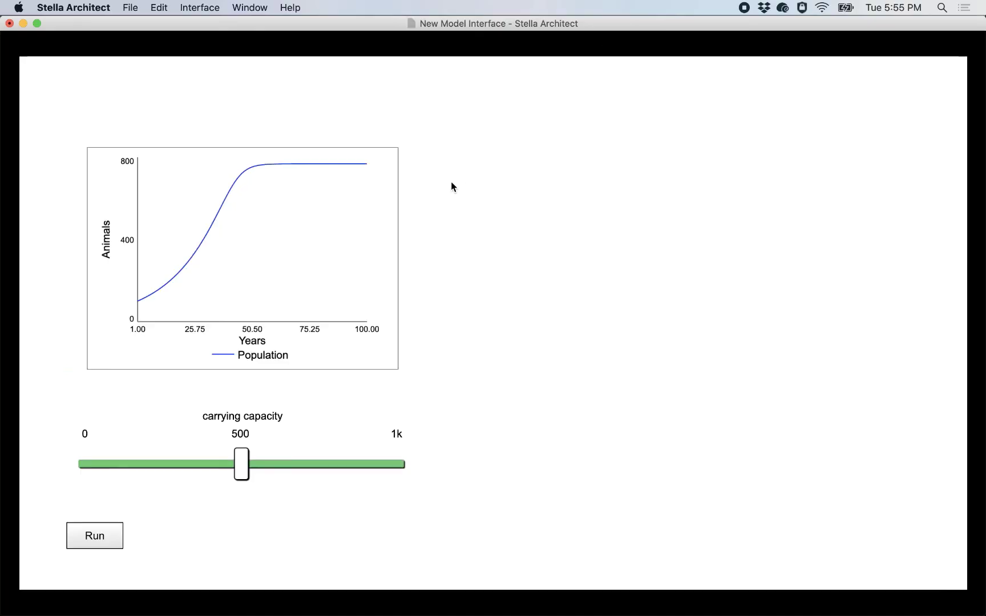
left_click_drag(231, 465, 158, 465)
left_click(94, 540)
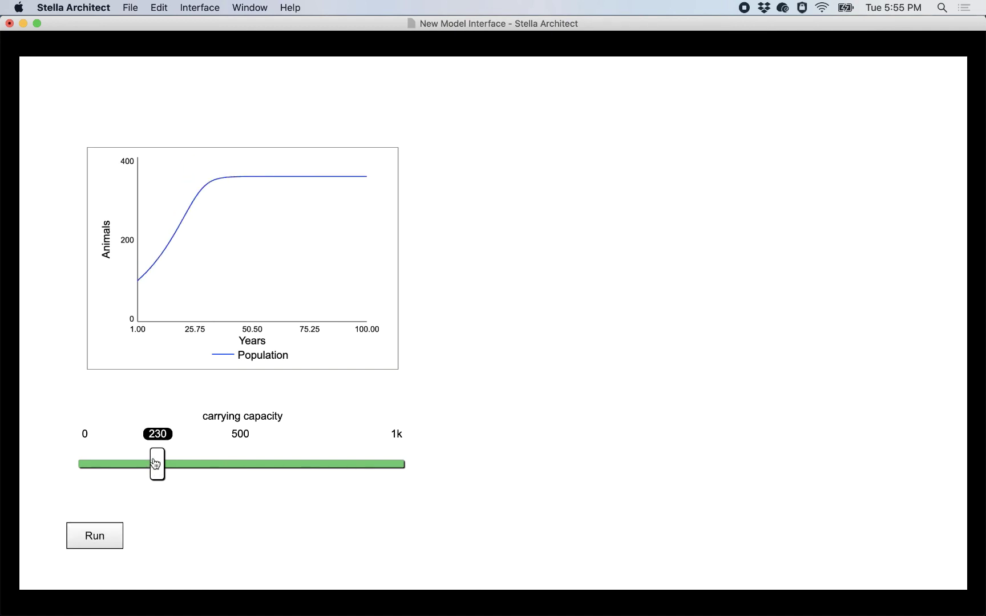
left_click_drag(156, 464, 364, 463)
left_click(100, 535)
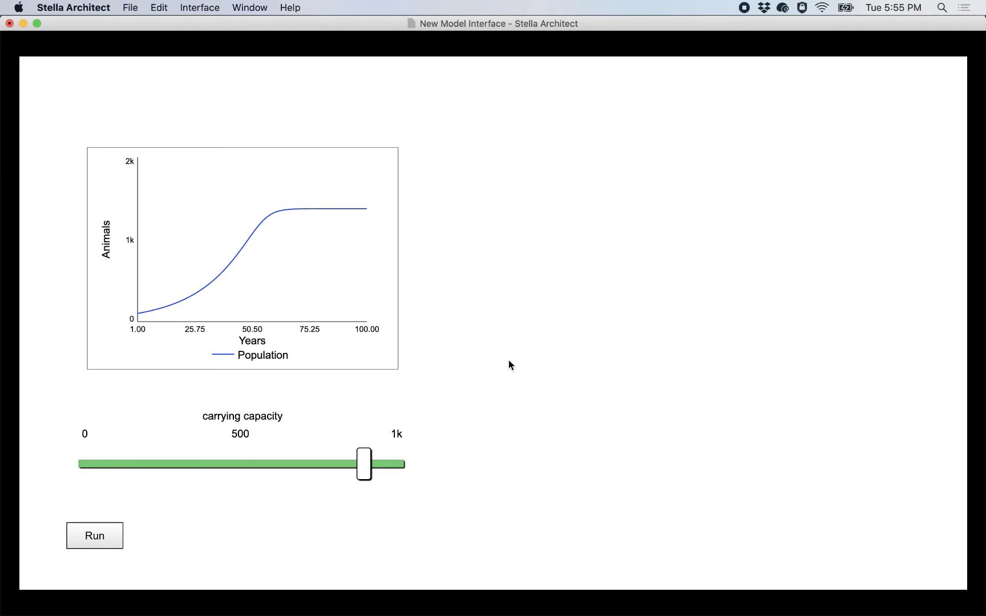
key("Escape")
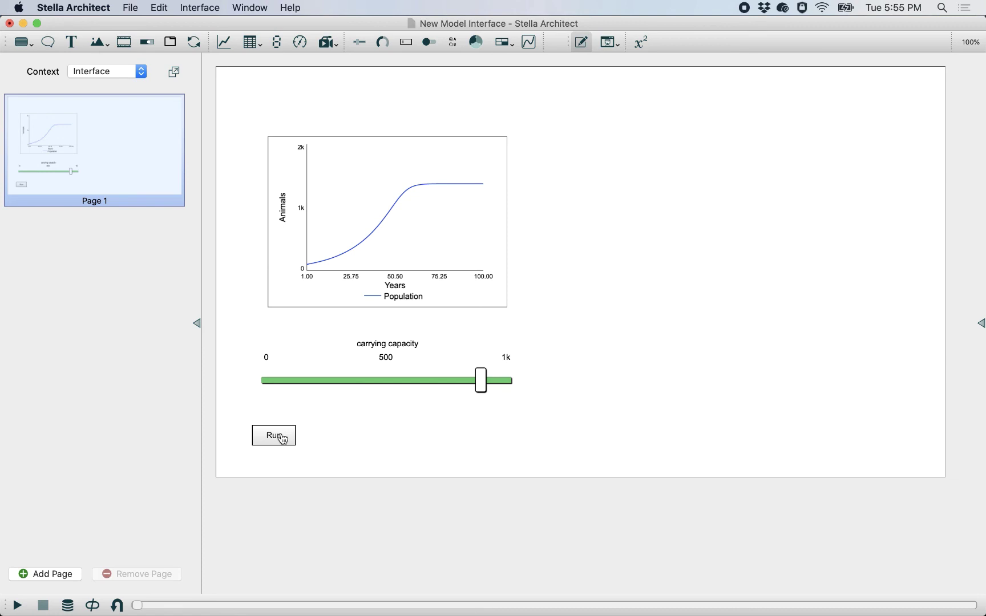
Add a second button beside Run with the Start Stella Live action
left_click(23, 42)
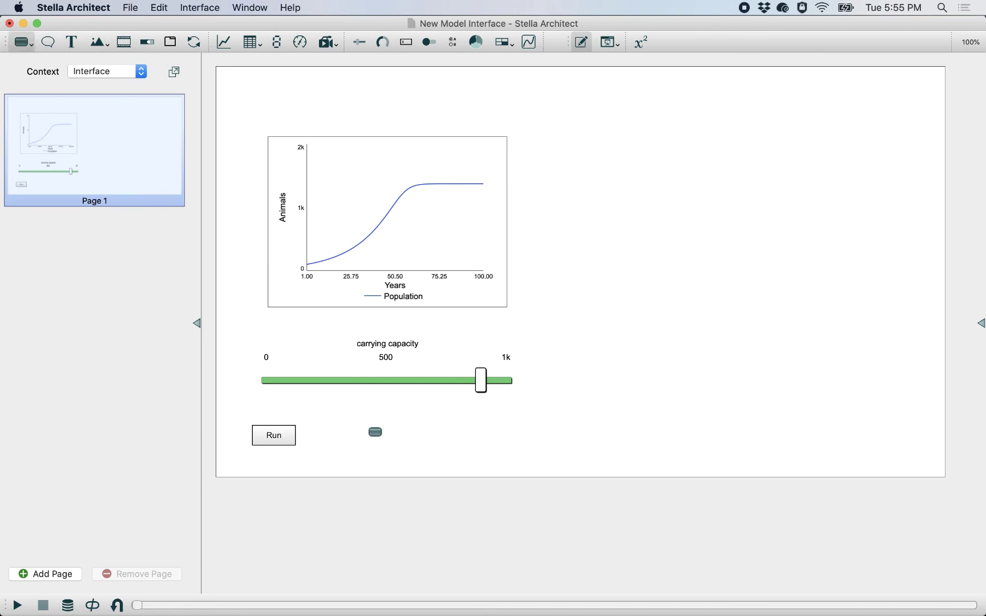
left_click(375, 432)
double_click(376, 438)
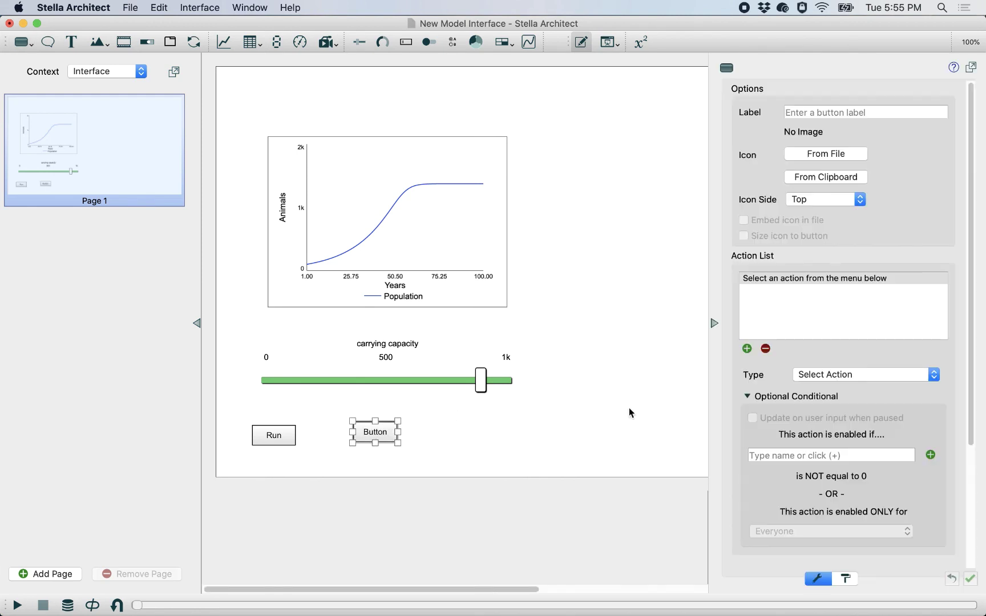
left_click(847, 375)
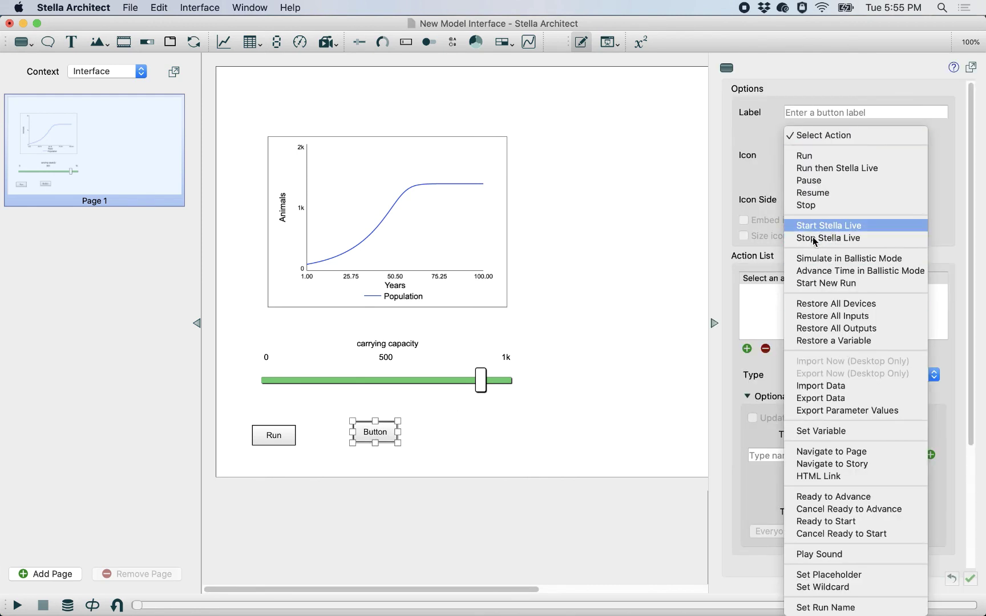
left_click(829, 226)
left_click(636, 406)
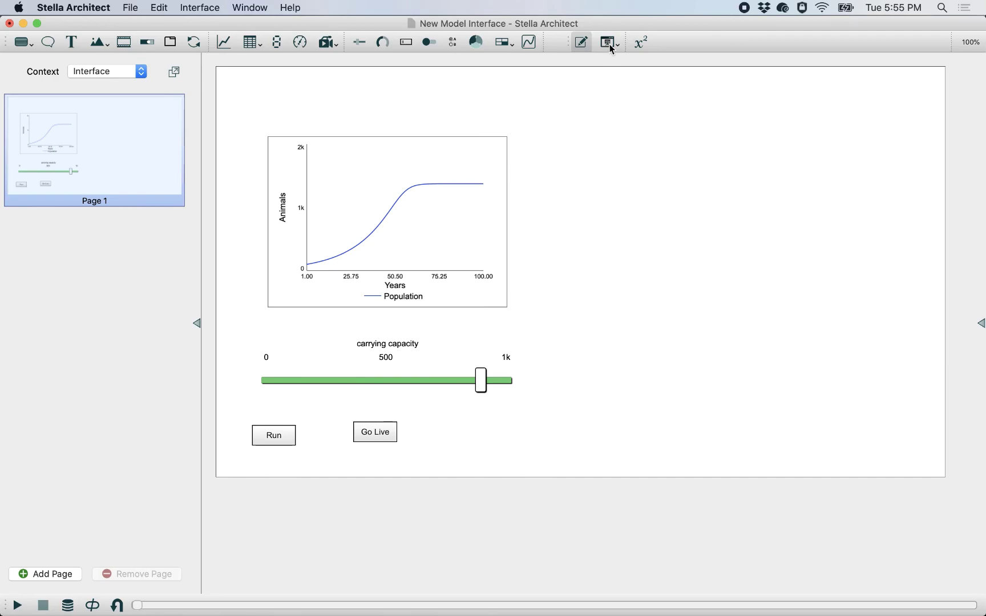
left_click(609, 43)
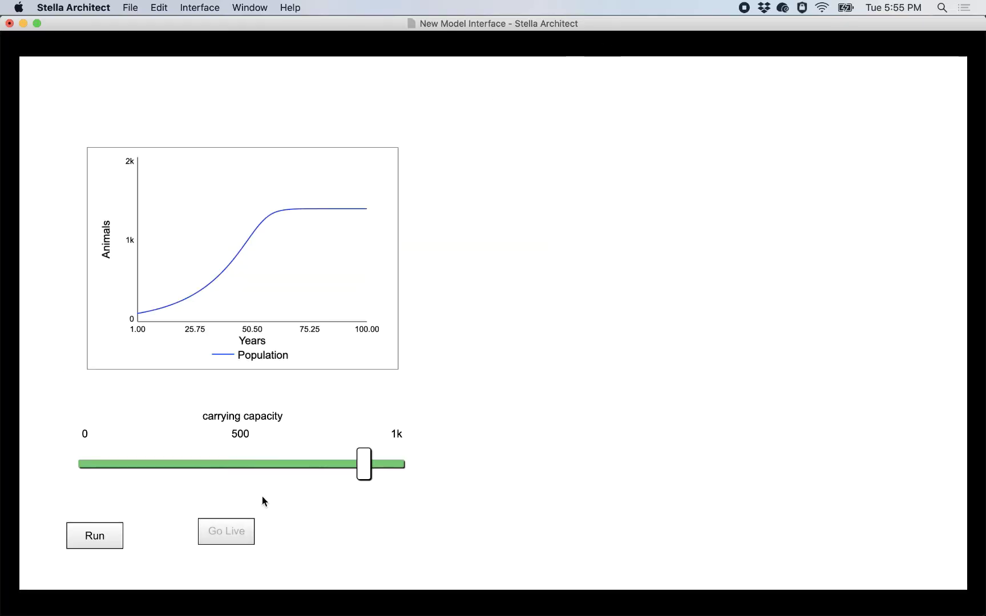
Try carrying capacity at 0, dismiss the overflow error, then about 575, and exit
left_click_drag(364, 464, 83, 472)
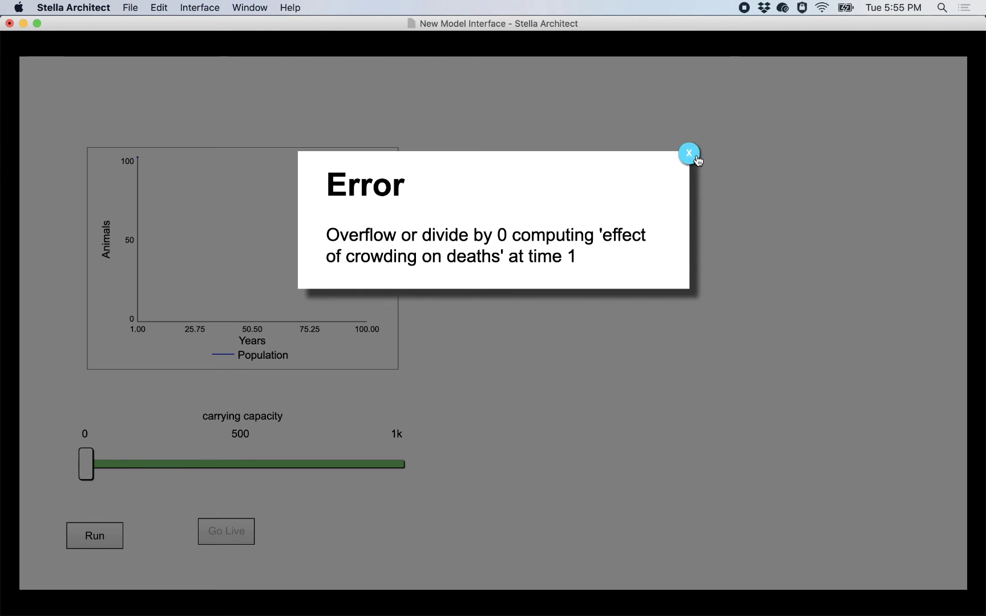
left_click(689, 153)
mouse_move(86, 464)
left_mouse_down()
mouse_move(316, 467)
mouse_move(127, 469)
mouse_move(245, 479)
mouse_move(327, 473)
mouse_move(147, 475)
mouse_move(332, 471)
mouse_move(169, 472)
left_mouse_up()
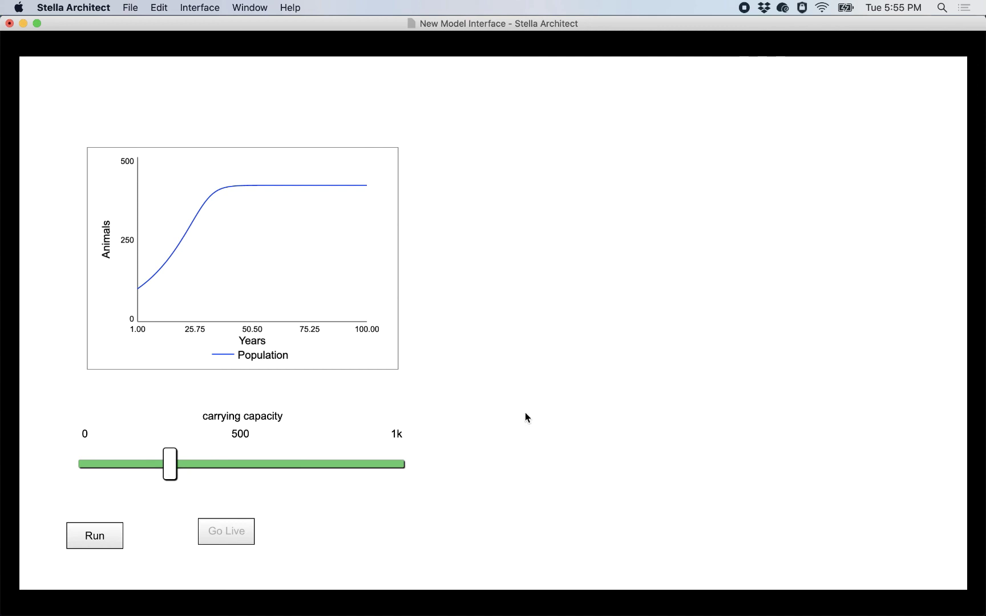
key("Escape")
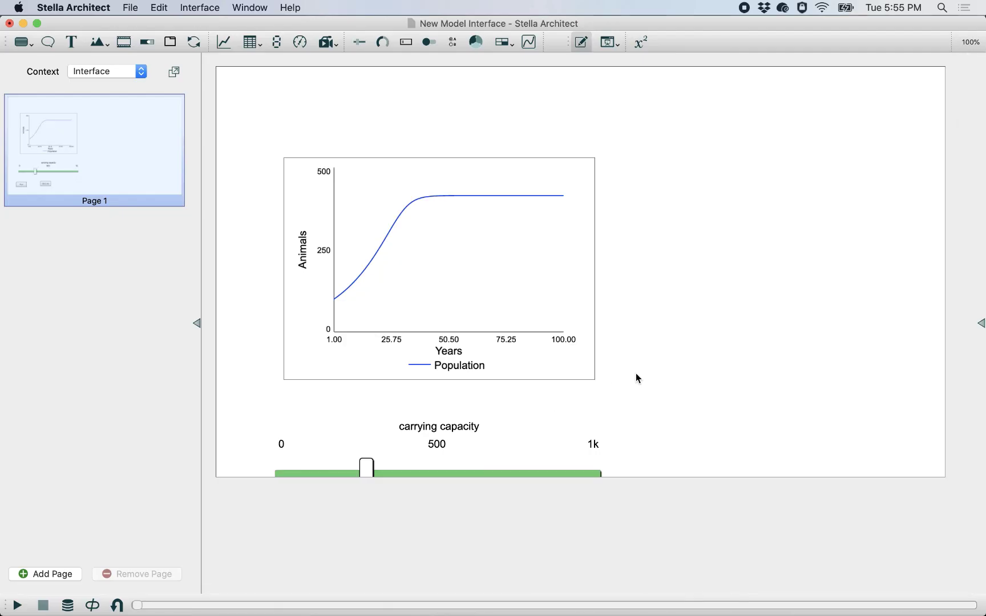
Choose File > Publish and enter the isee Exchange sign-in email and password
left_click(137, 9)
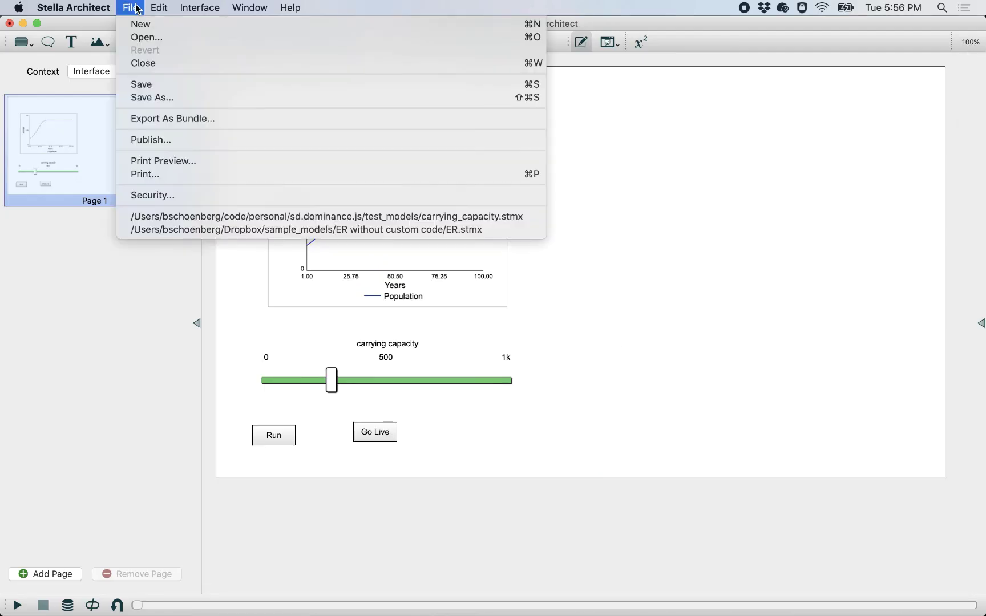
left_click(161, 143)
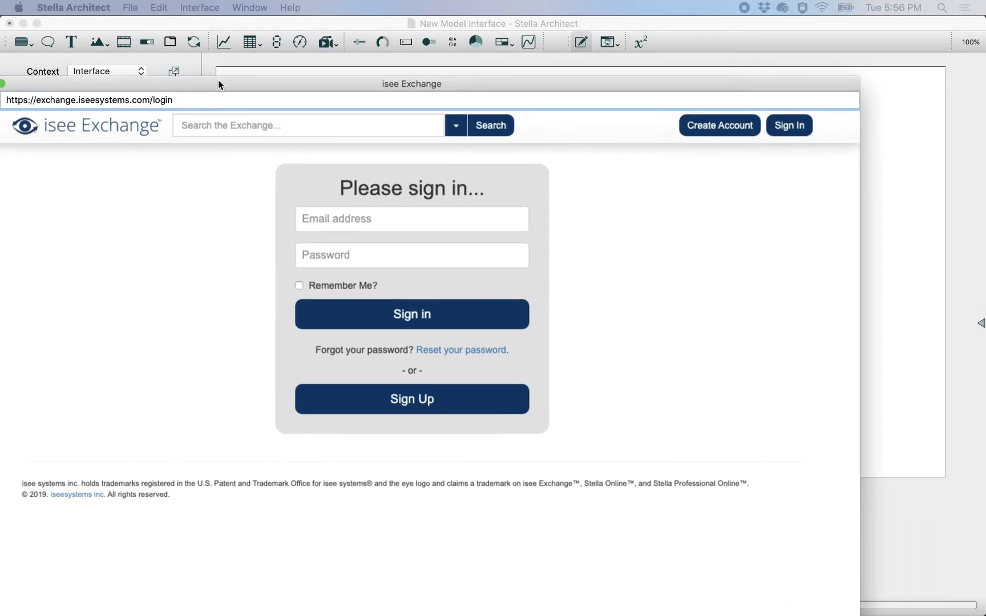
left_click_drag(218, 80, 307, 8)
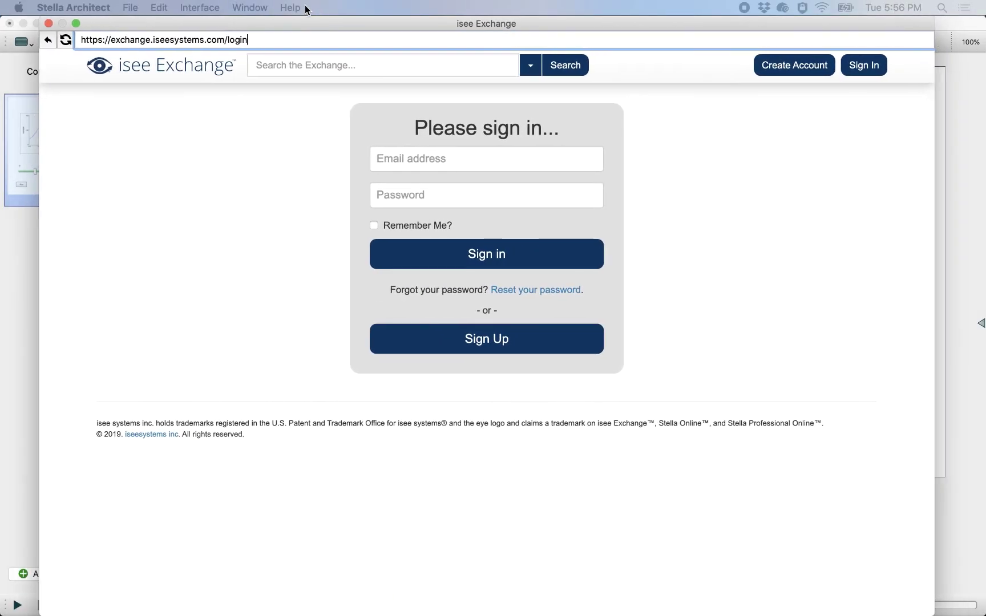
left_click(407, 157)
key("Tab")
type("•••••••••")
Sign in, then enter name 'ISDC Demo Video' and a carrying capacity description
key("Return")
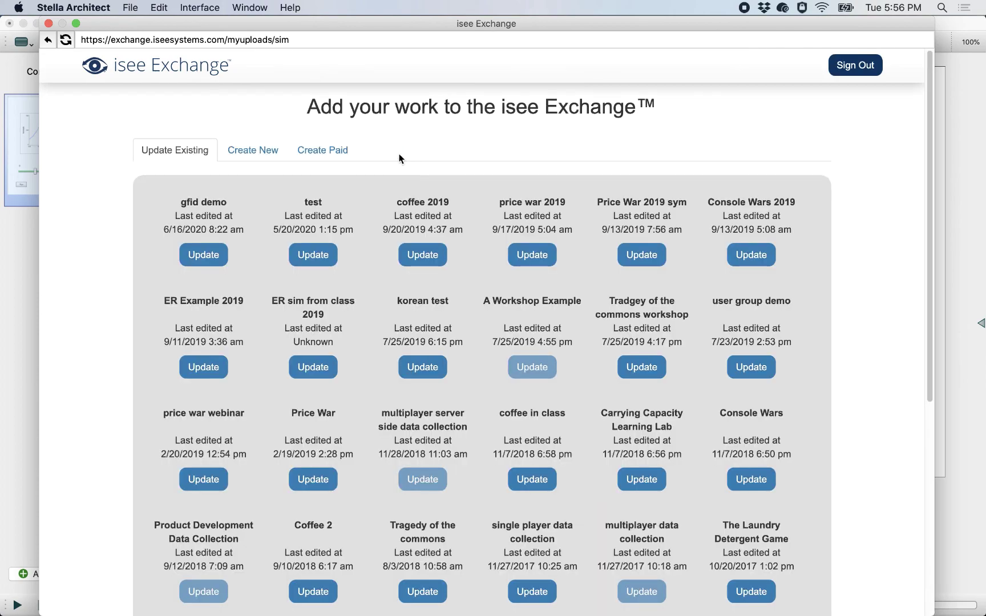
scroll(506, 315, "down", 5)
scroll(506, 315, "down", 5)
scroll(506, 315, "up", 9)
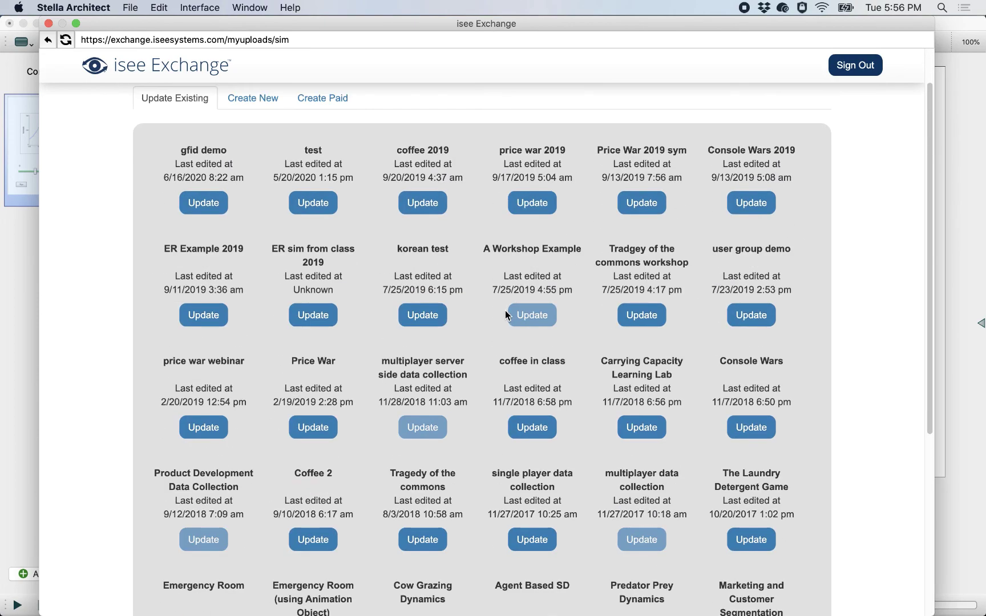
scroll(506, 310, "up", 2)
left_click(262, 150)
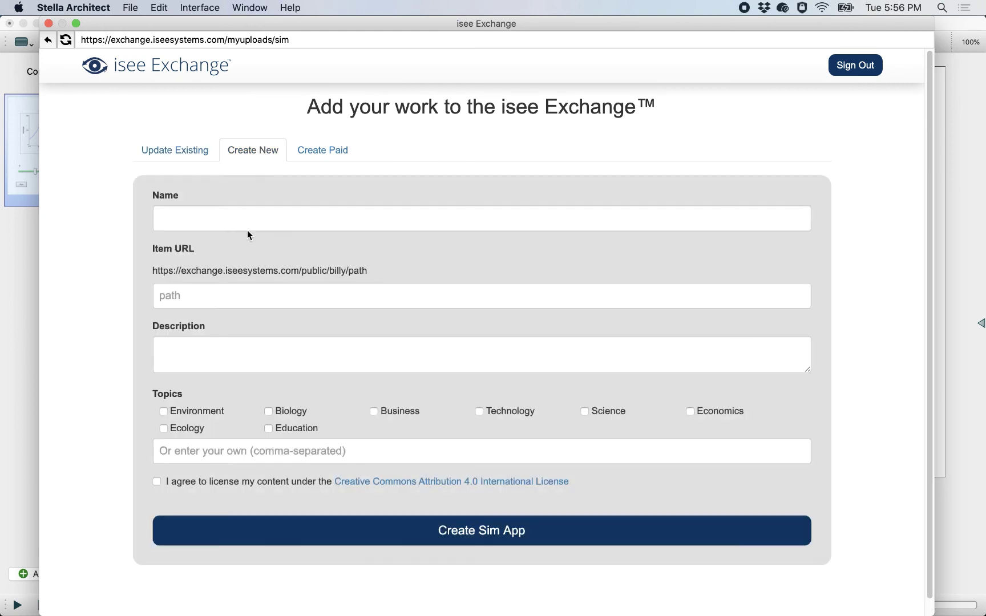
left_click(236, 225)
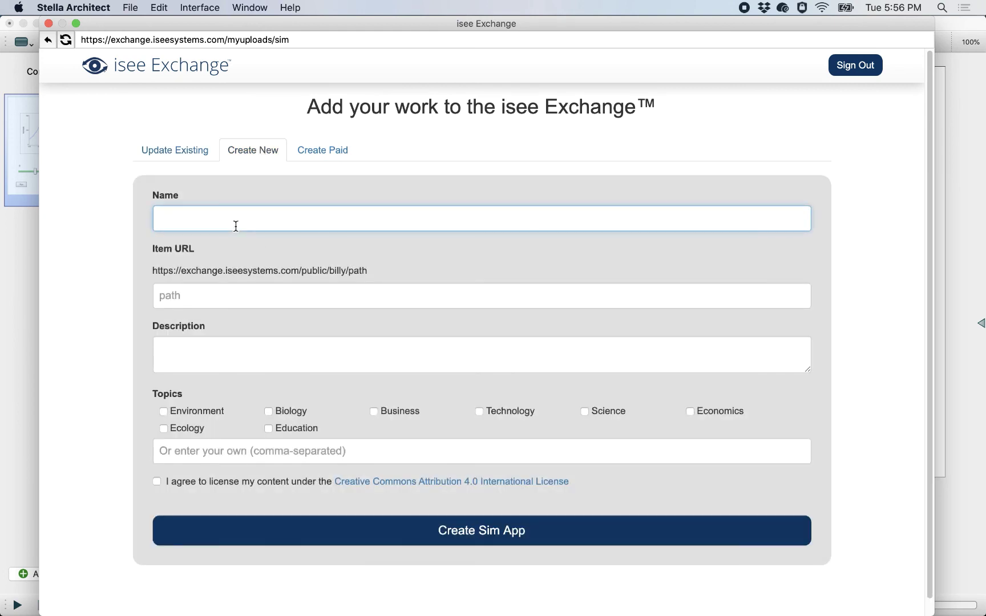
type("ISDC Demo Video")
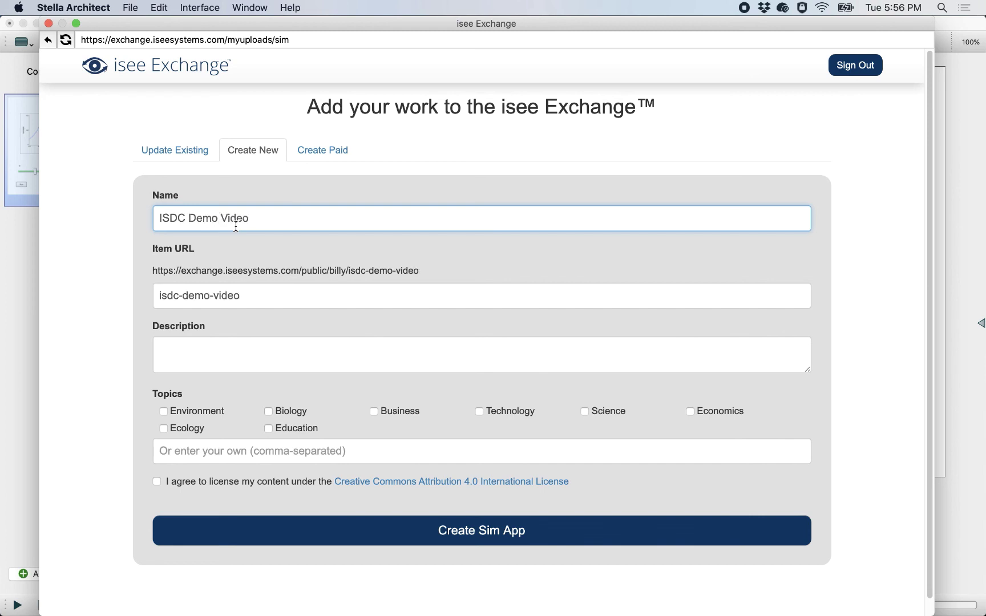
left_click(182, 353)
type("A carr")
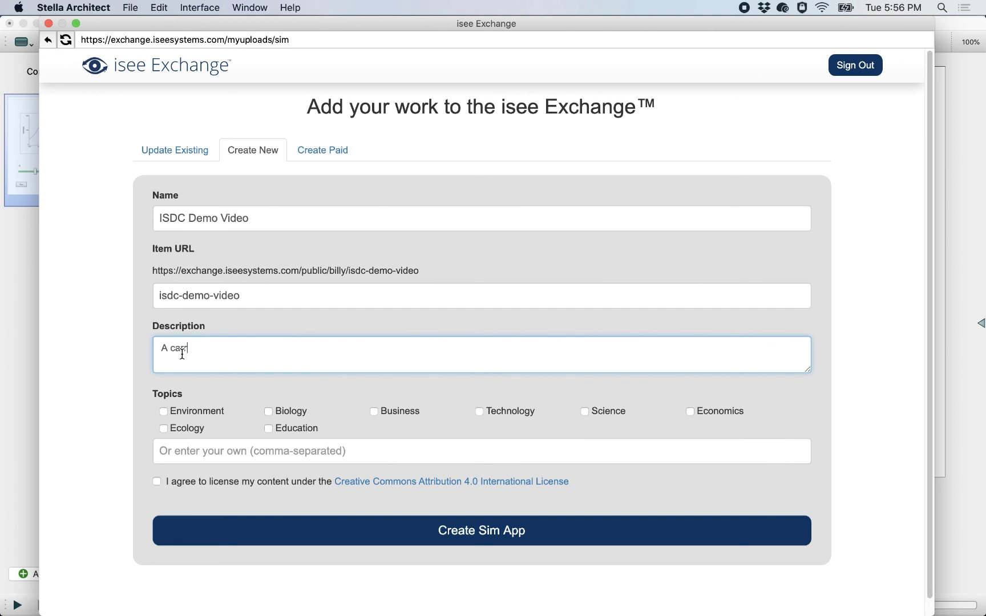
type("ying capacity ")
type("demonstration")
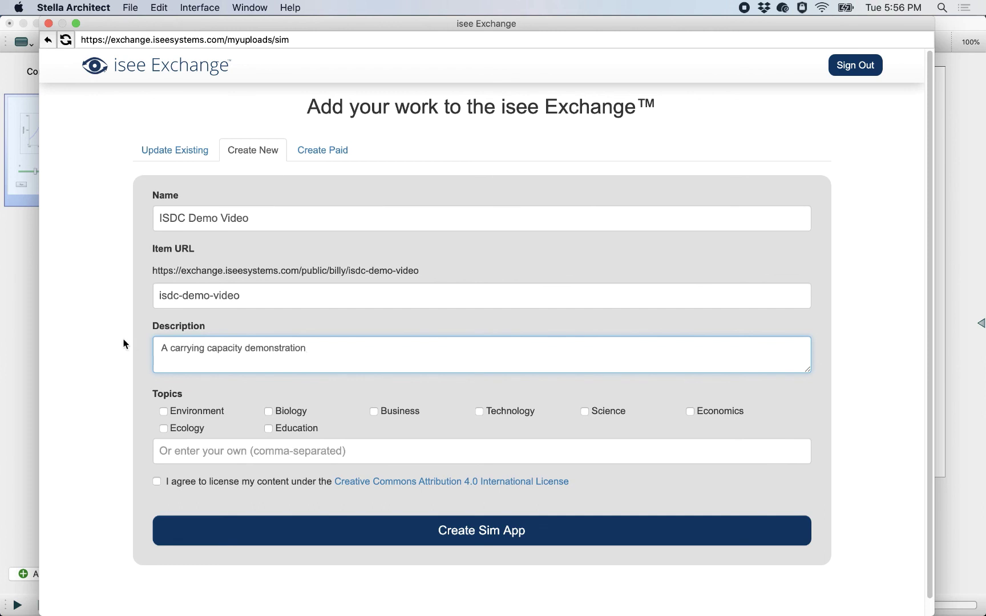
Tick the Environment, Education and Ecology topics and accept the Creative Commons license
left_click(163, 411)
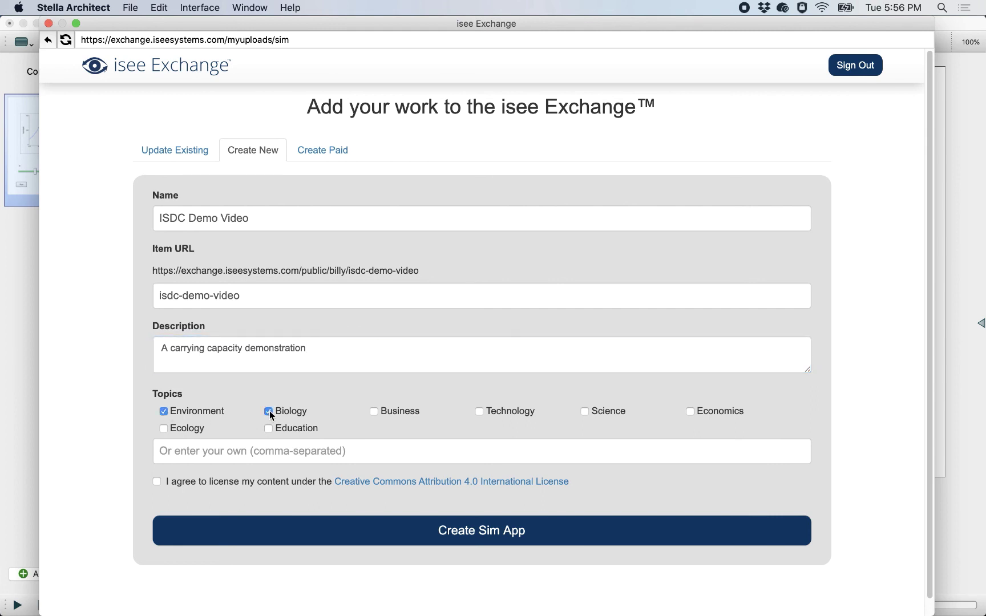
left_click(269, 428)
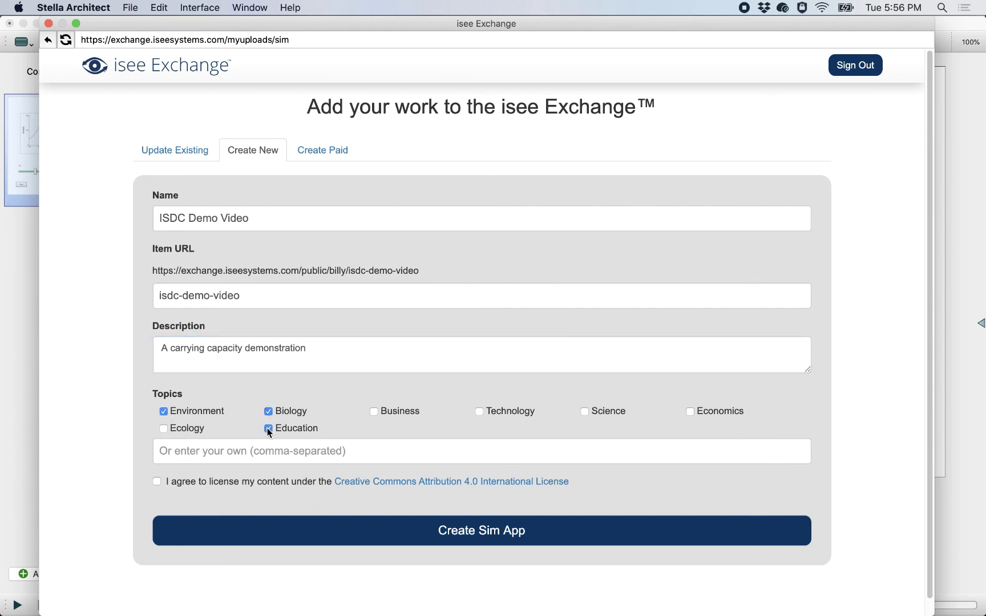
left_click(163, 429)
left_click(156, 483)
Upload the sim app to isee Exchange and raise its carrying capacity to about 695
left_click(349, 538)
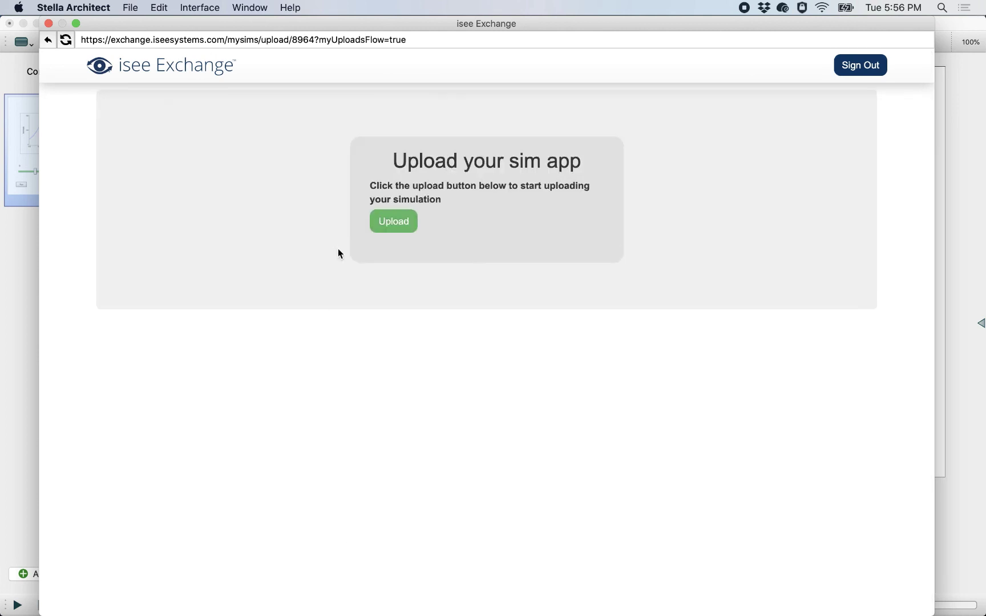
left_click(392, 225)
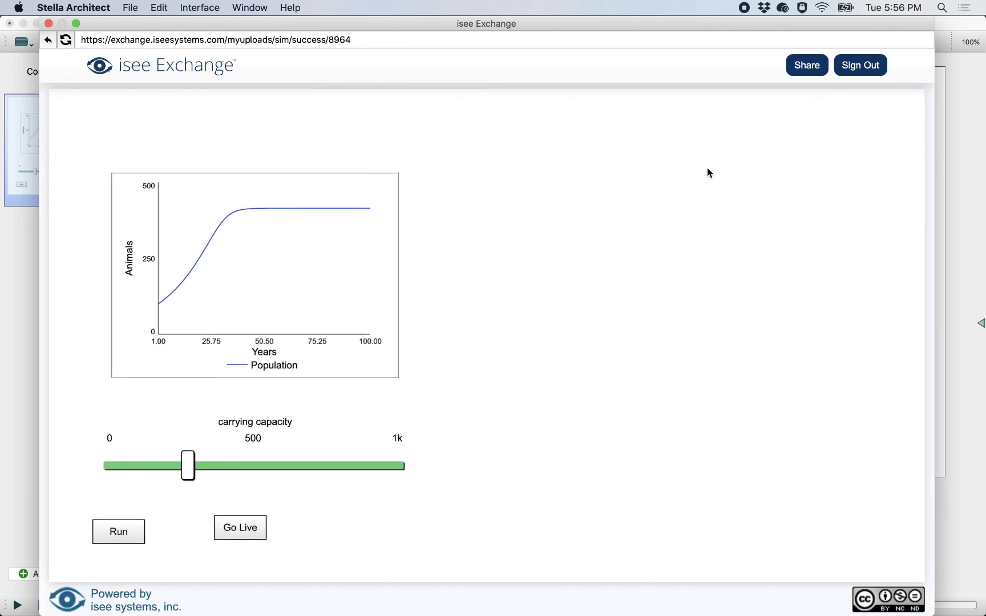
left_click_drag(188, 465, 308, 471)
Run the uploaded sim live at carrying capacity about 630 and get its public share link
left_click(240, 528)
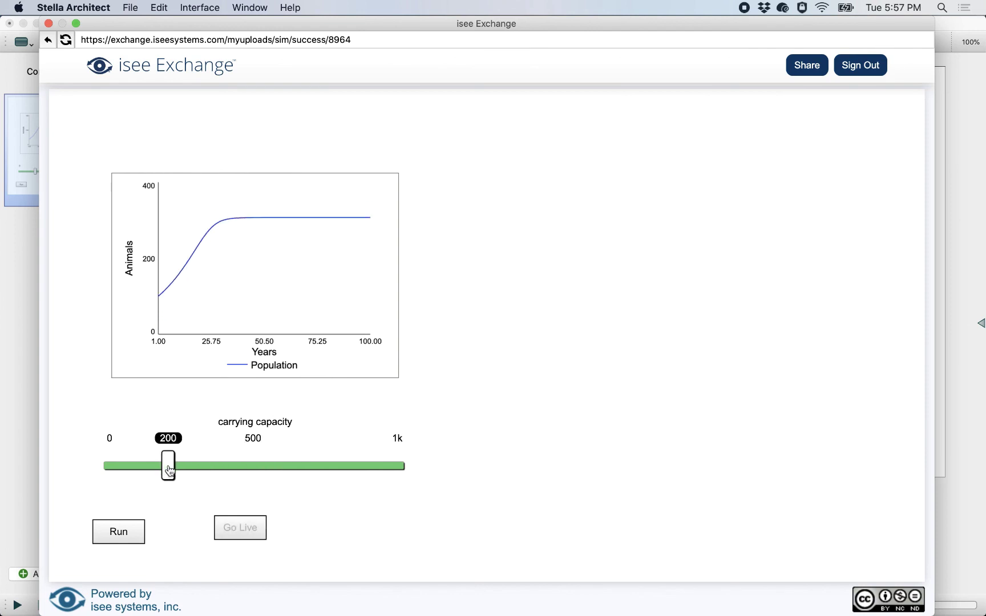
mouse_move(177, 471)
left_mouse_down()
mouse_move(346, 479)
mouse_move(293, 471)
left_mouse_up()
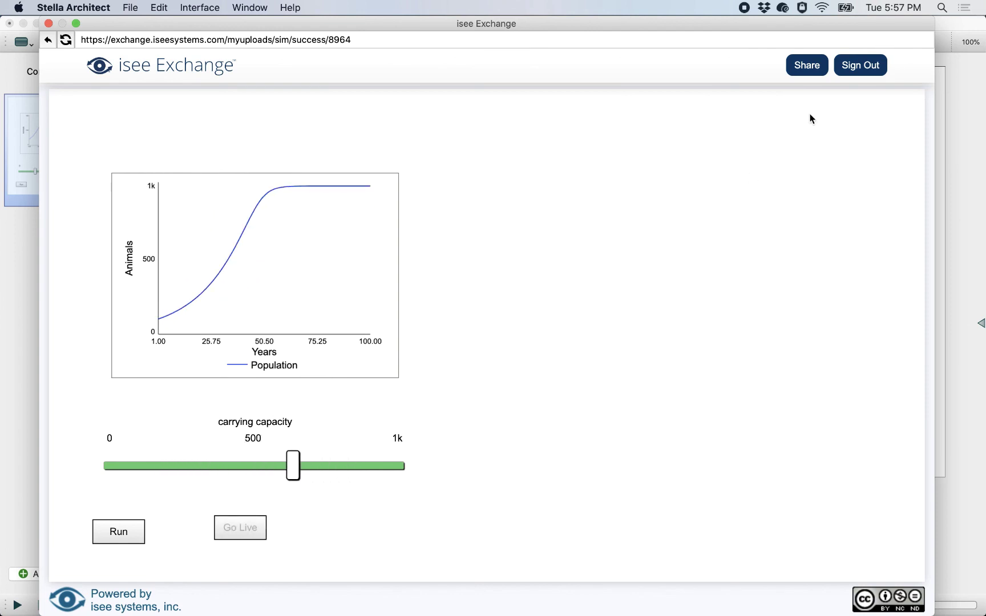
left_click(808, 76)
View the sim's public page in Safari, run it live, and raise carrying capacity to 625
left_click(439, 152)
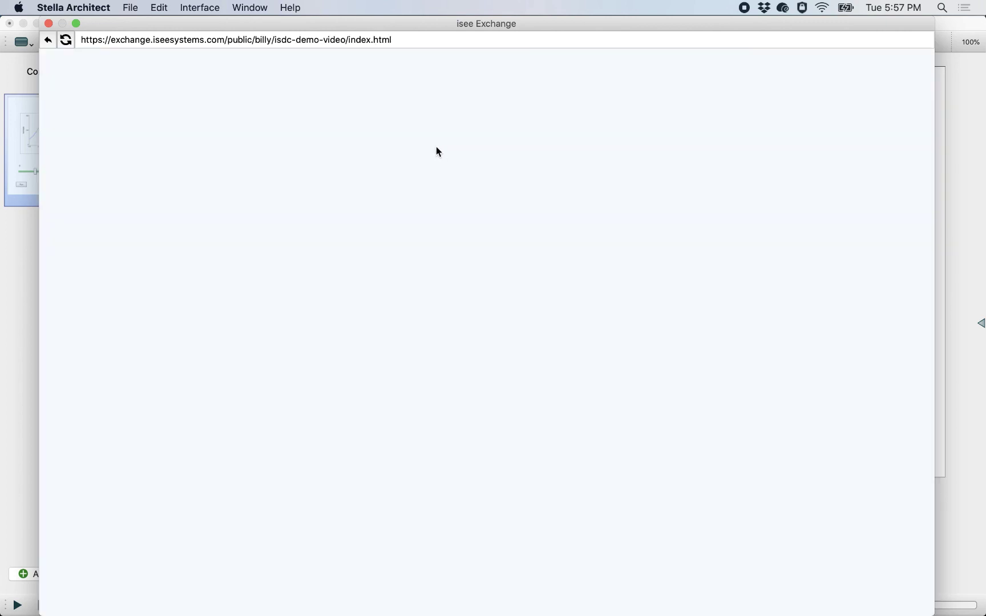
left_click(429, 40)
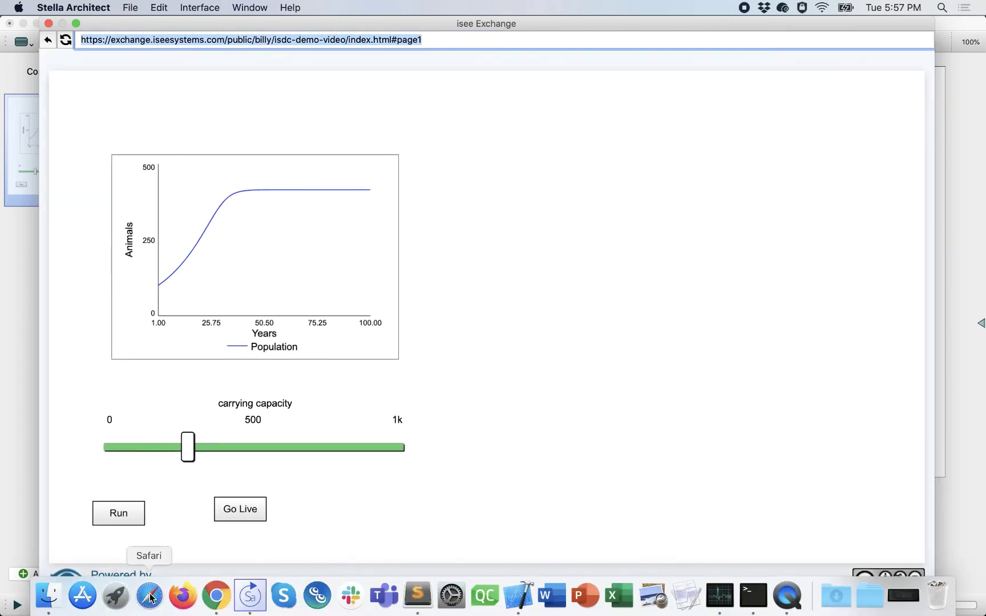
left_click(150, 596)
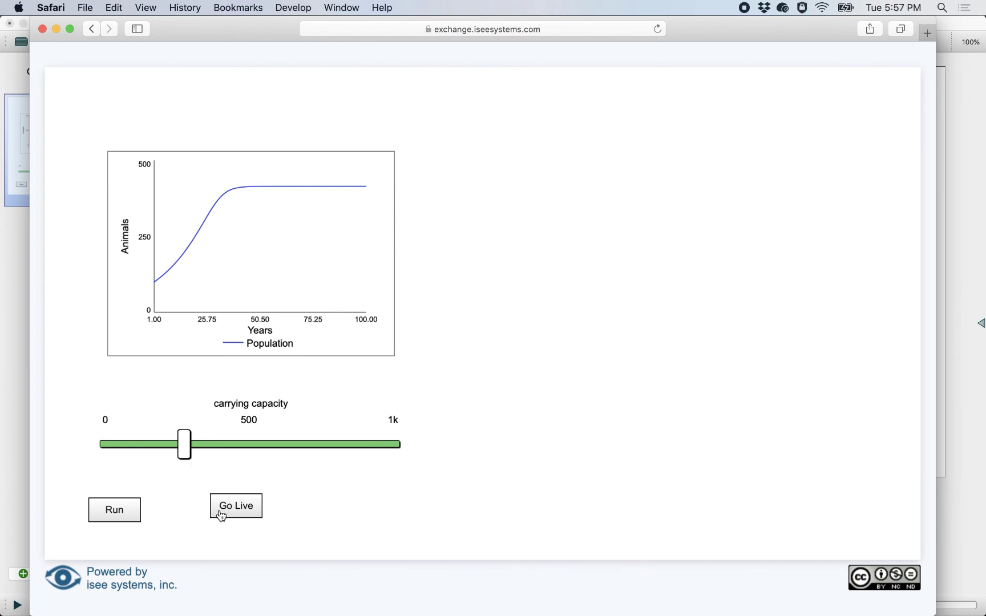
left_click(224, 517)
mouse_move(220, 452)
left_mouse_down()
mouse_move(354, 447)
mouse_move(117, 447)
mouse_move(285, 457)
left_mouse_up()
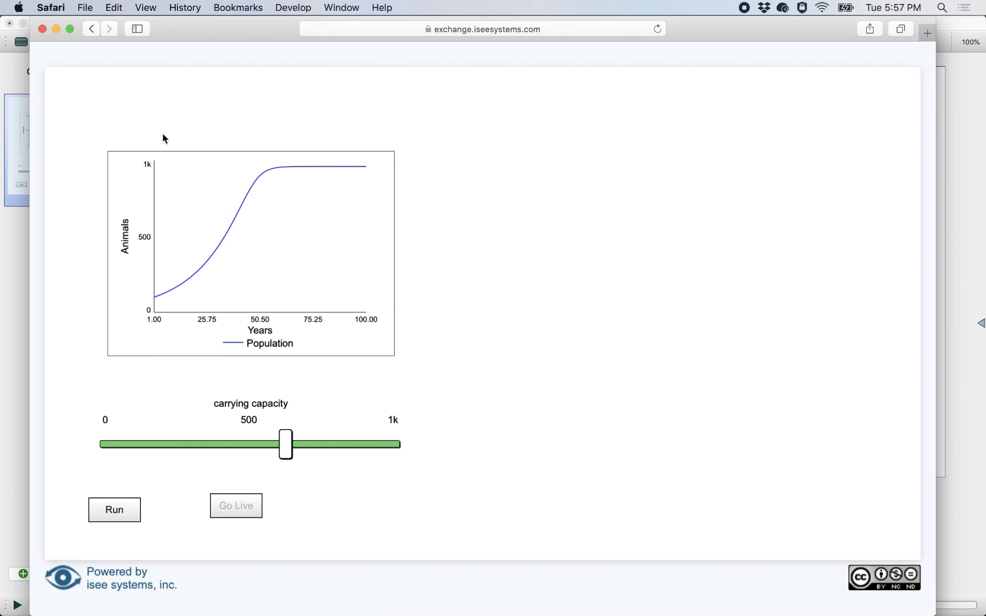
Close both browser windows and bring the Stella Architect interface page back to the front
left_click(43, 31)
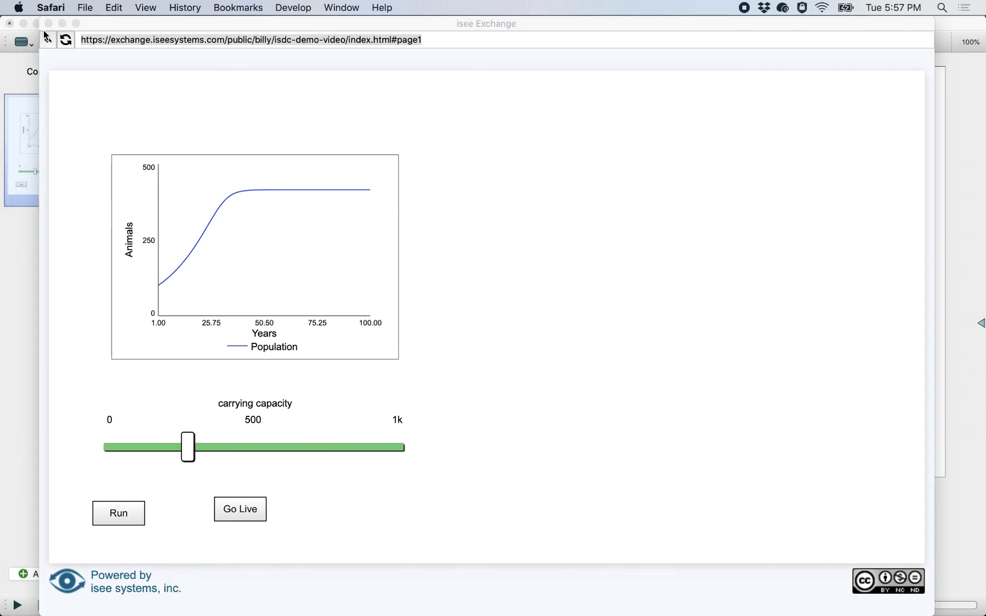
left_click(46, 24)
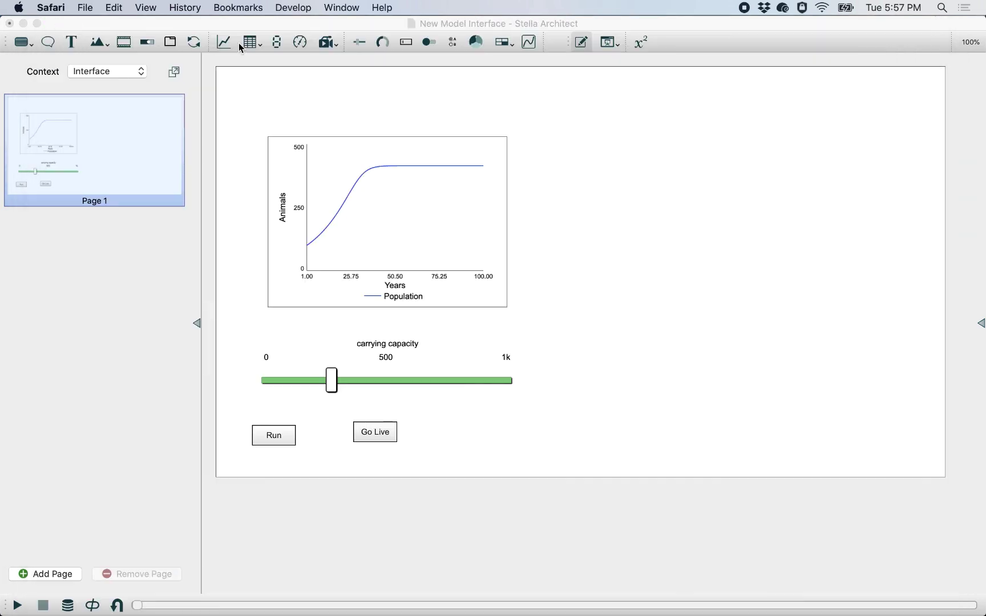
left_click(245, 24)
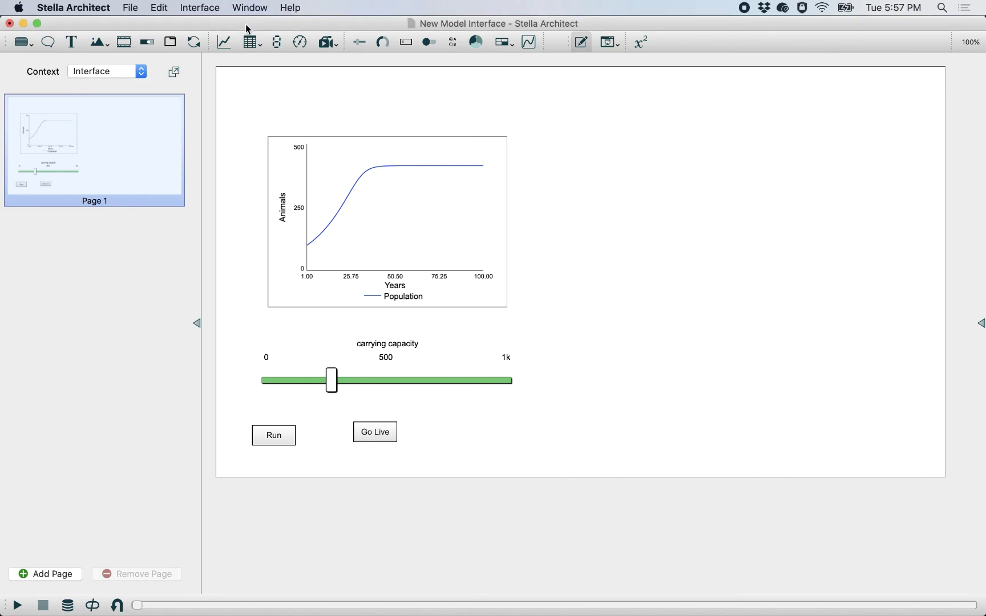